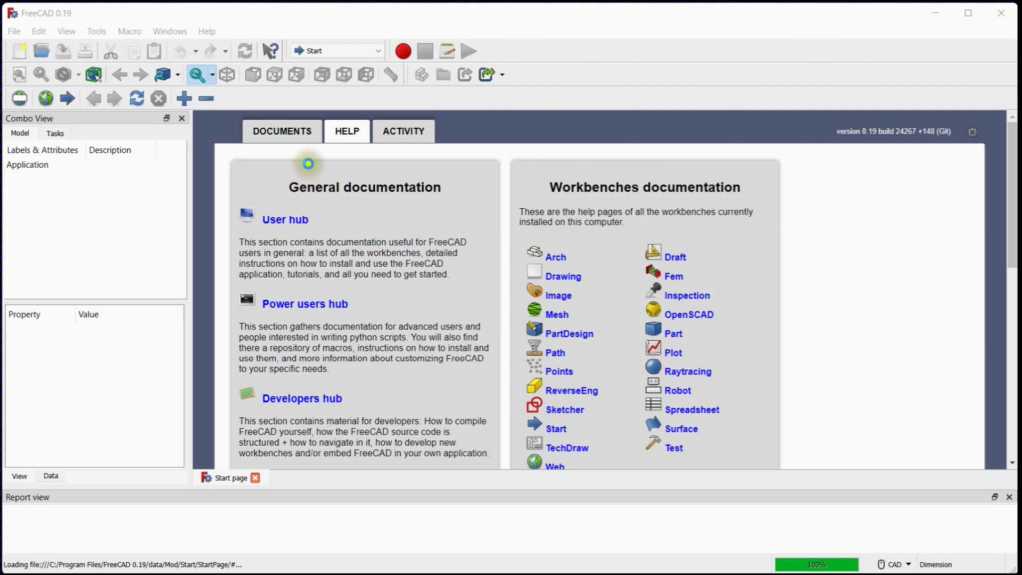
# Switch to the Sketcher workbench and start a sketch on the XY-Plane in a new document.
pyautogui.click(342, 50)
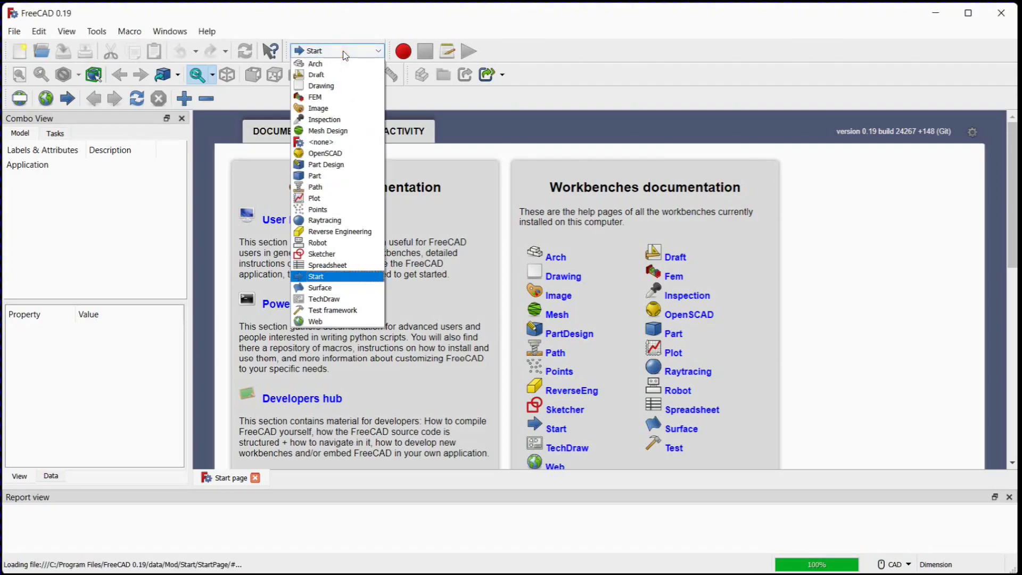
pyautogui.click(329, 254)
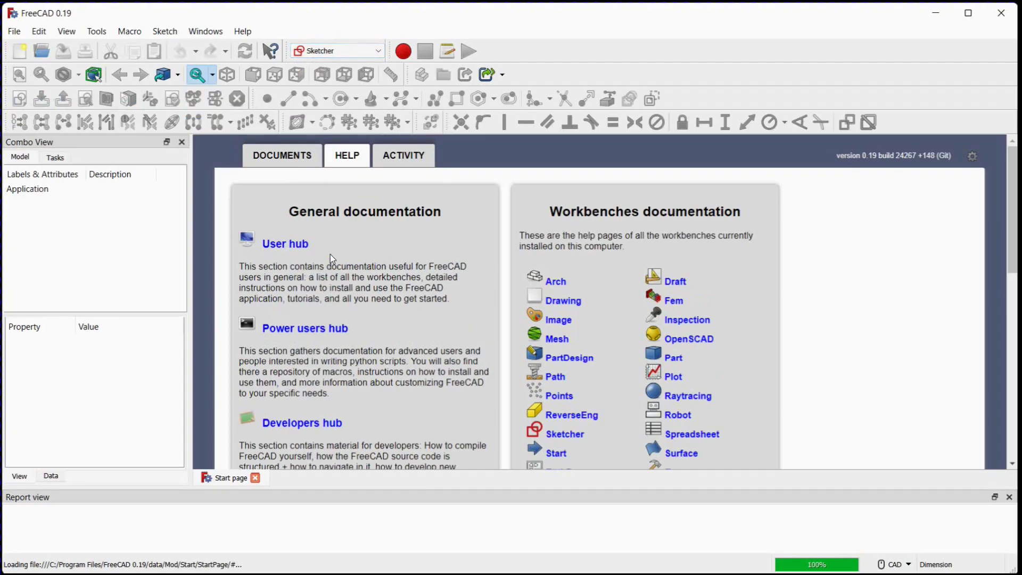
pyautogui.click(25, 52)
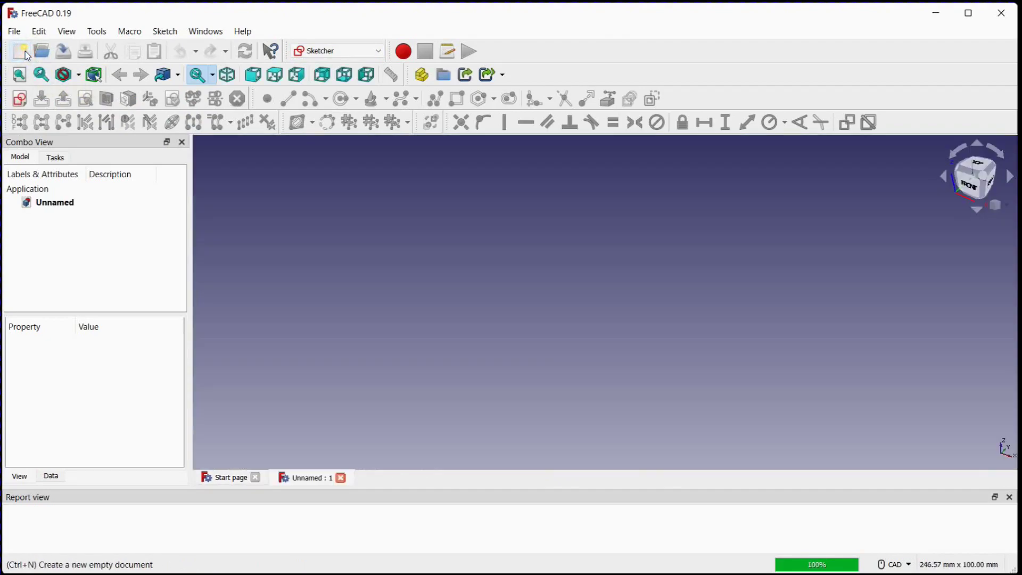
pyautogui.click(21, 100)
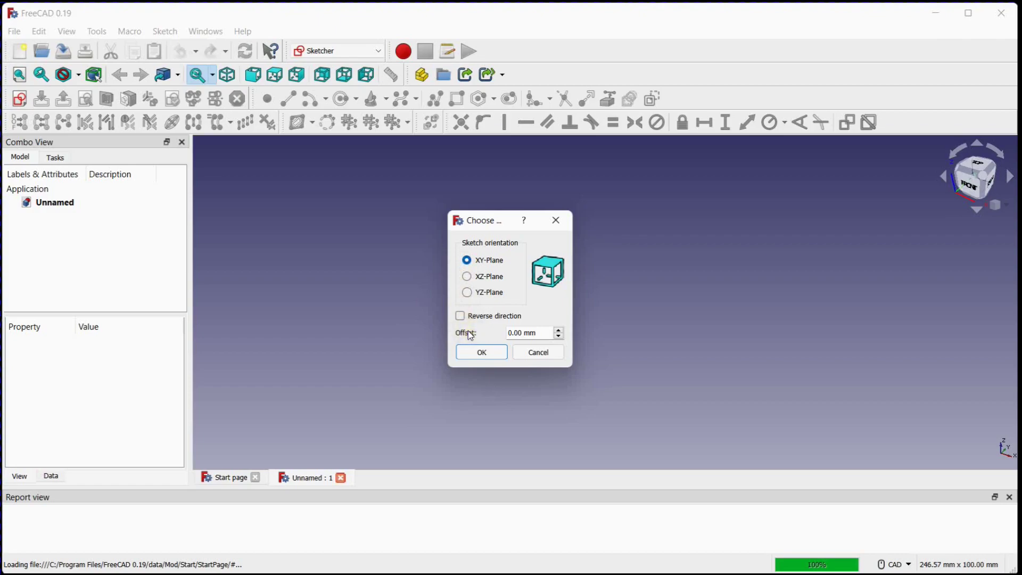
pyautogui.click(474, 351)
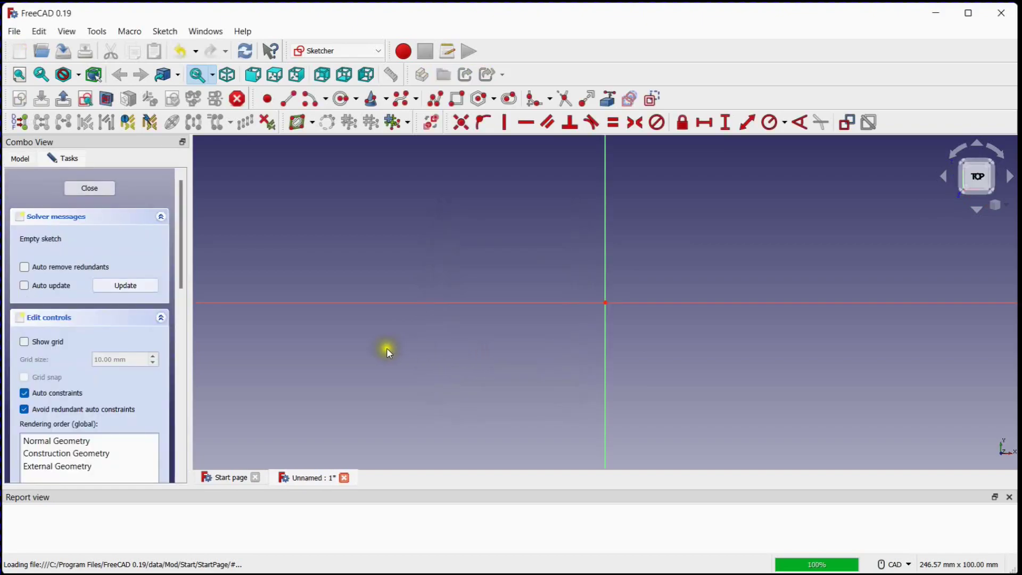
# Turn off auto constraints and show the grid in the sketch's edit controls.
pyautogui.click(25, 393)
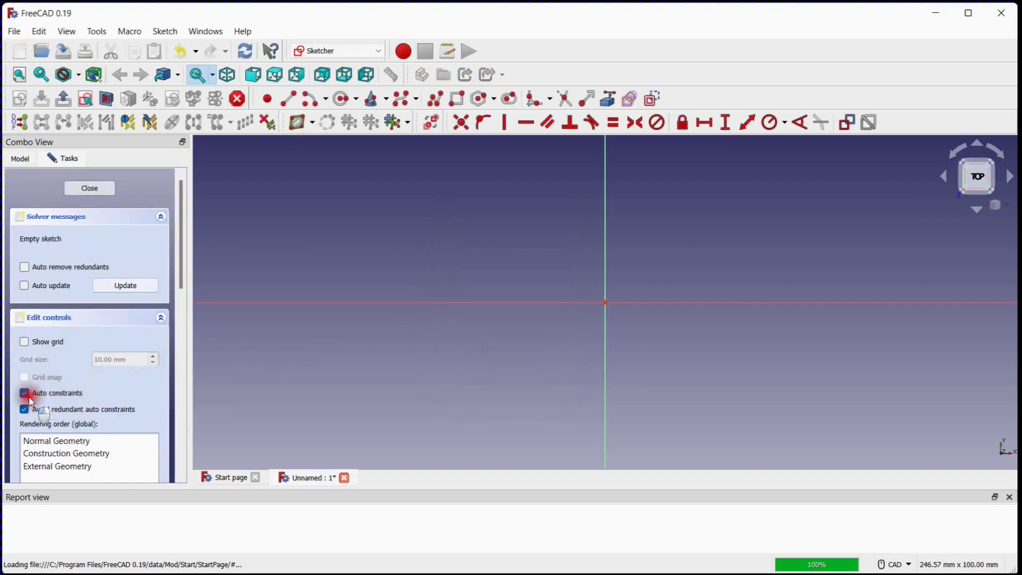
pyautogui.click(24, 342)
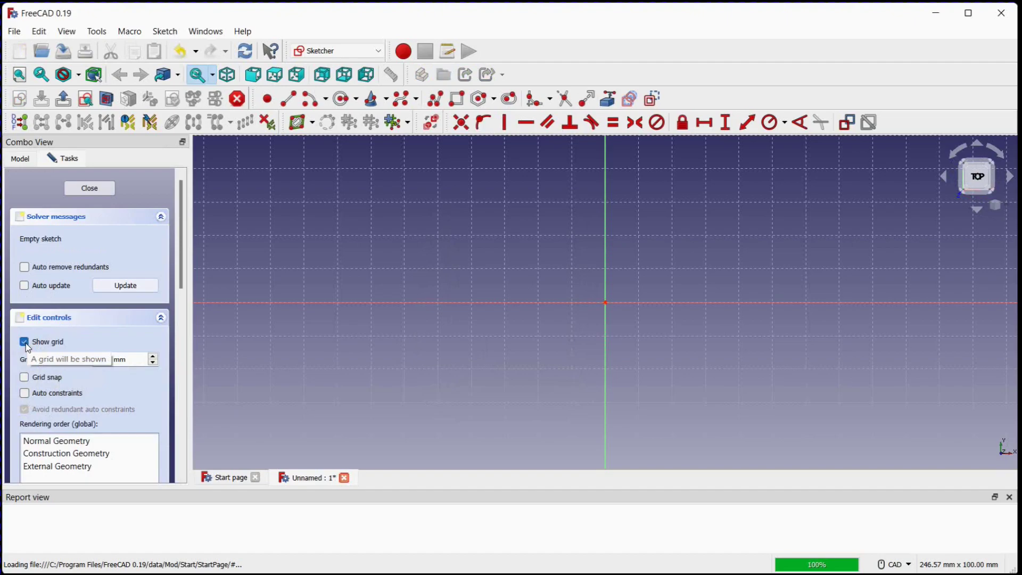
pyautogui.scroll(-7, 26, 343)
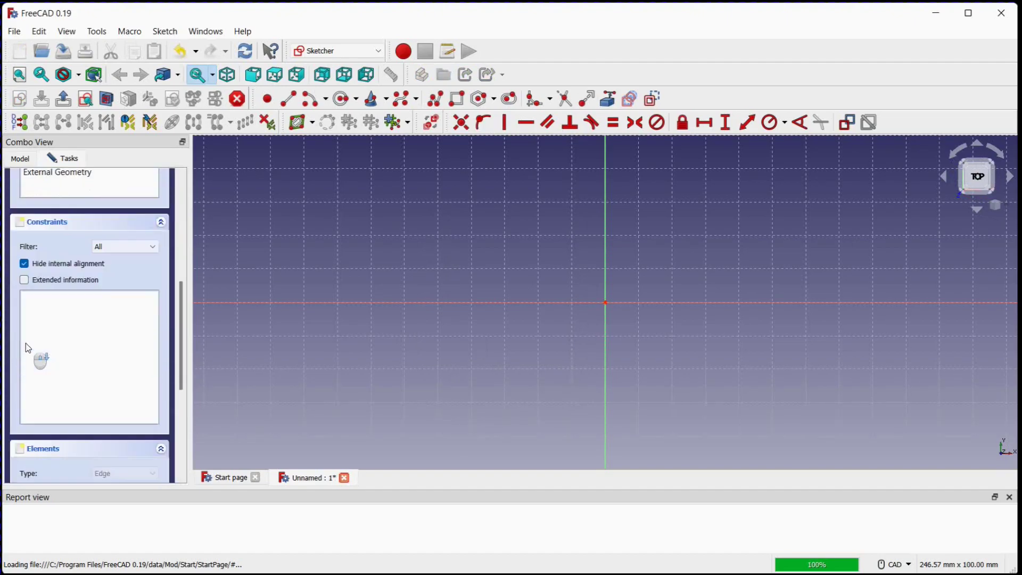
pyautogui.scroll(-2, 25, 343)
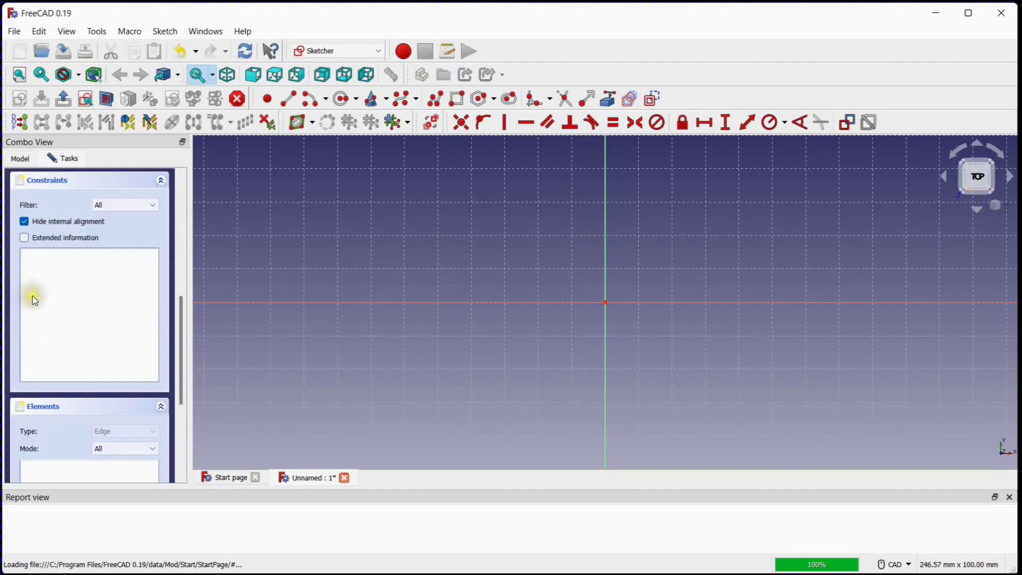
pyautogui.scroll(-2, 34, 298)
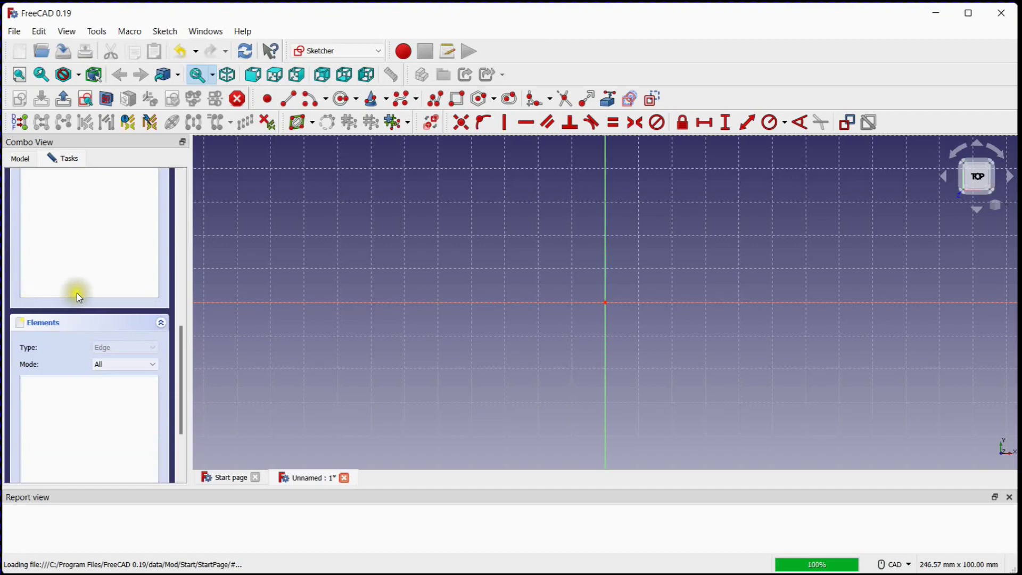
# Sketch a rectangle about seven by four grid squares, above the horizontal axis and to the right of the vertical axis.
pyautogui.moveTo(567, 269)
pyautogui.mouseDown(button='middle')
pyautogui.moveTo(561, 283)
pyautogui.moveTo(386, 353)
pyautogui.moveTo(356, 347)
pyautogui.mouseUp(button='middle')
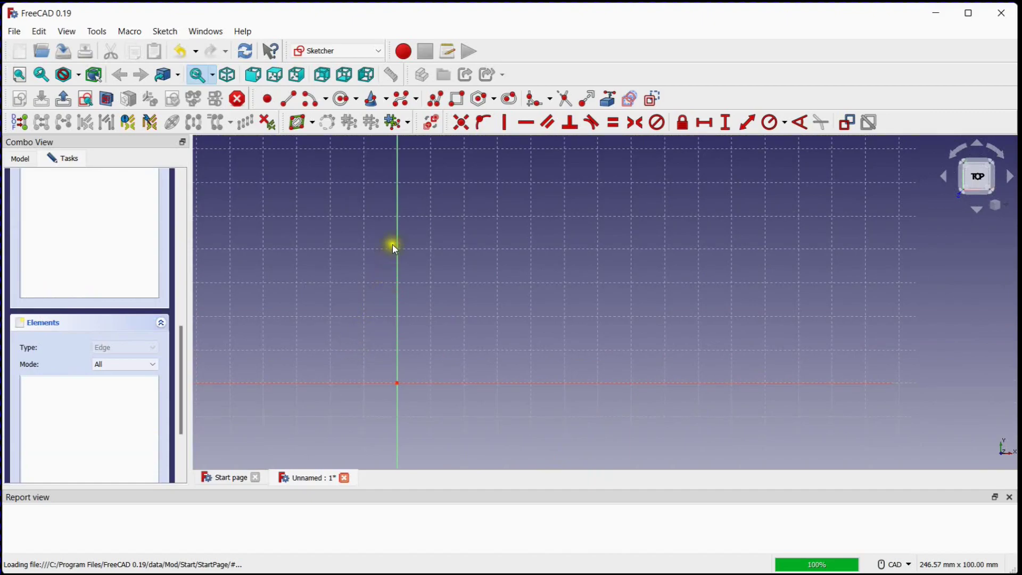
pyautogui.click(458, 99)
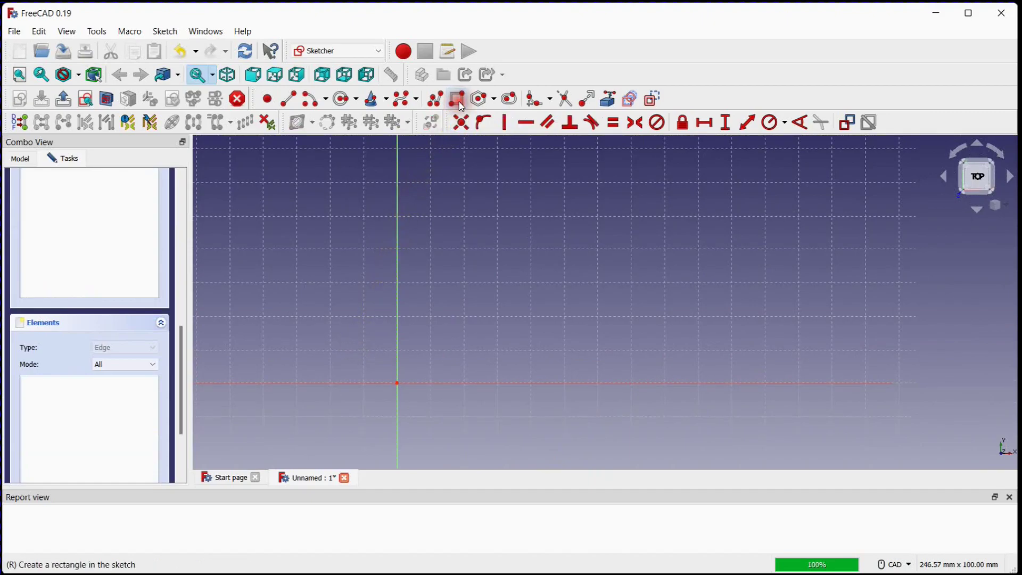
pyautogui.click(525, 160)
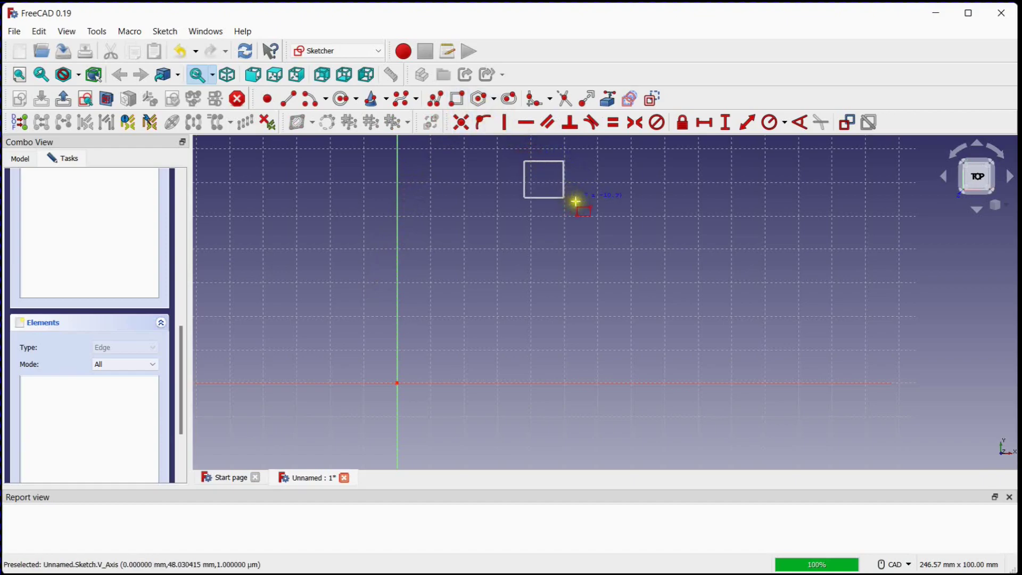
pyautogui.click(766, 298)
pyautogui.moveTo(632, 272); pyautogui.dragTo(628, 254, button='middle')
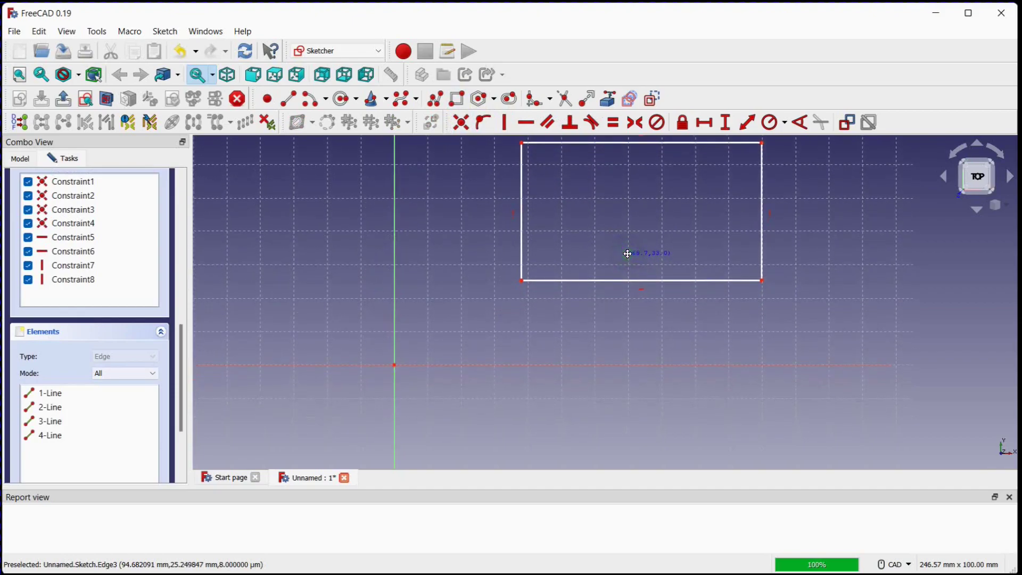
pyautogui.moveTo(628, 254)
pyautogui.mouseDown(button='middle')
pyautogui.moveTo(617, 267)
pyautogui.moveTo(624, 294)
pyautogui.mouseUp(button='middle')
# Highlight each horizontal and vertical constraint of the rectangle in turn to examine which edge it controls.
pyautogui.click(624, 298)
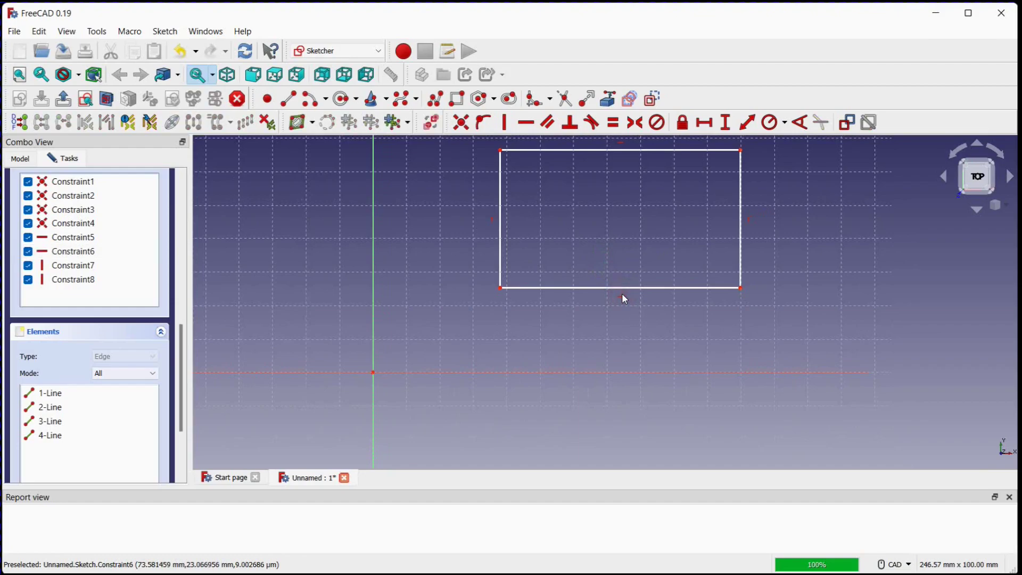
pyautogui.click(65, 257)
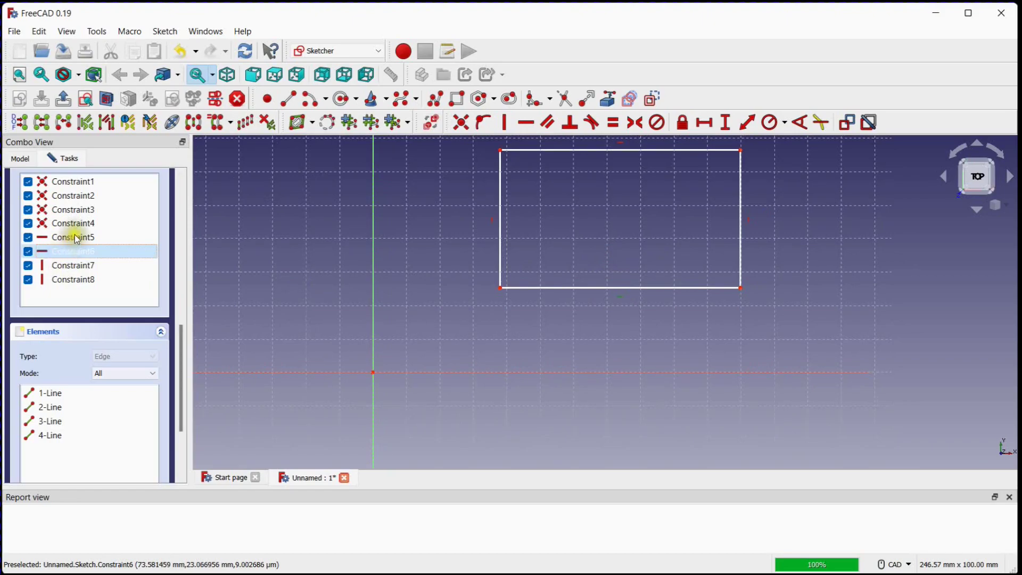
pyautogui.click(77, 237)
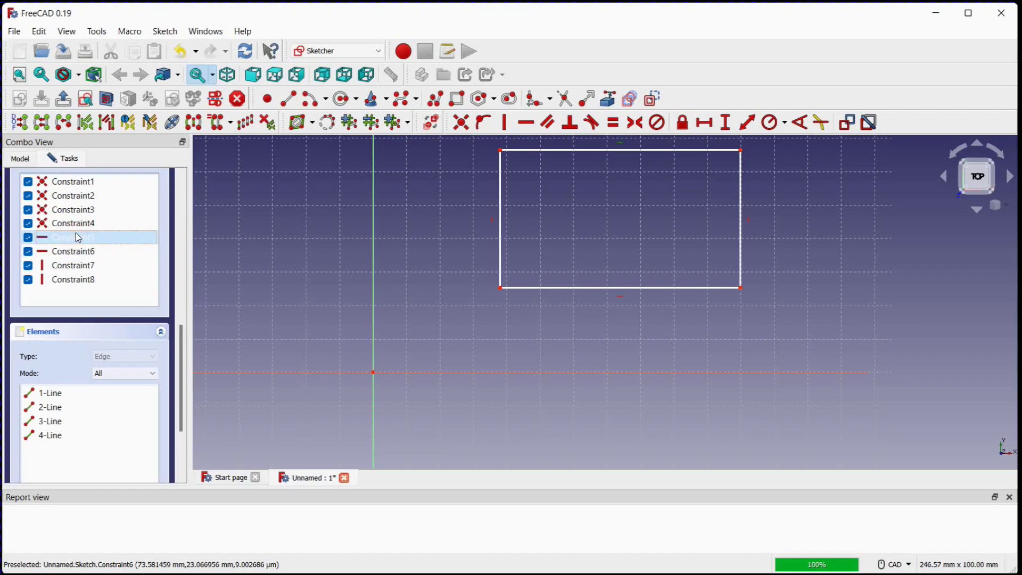
pyautogui.click(67, 266)
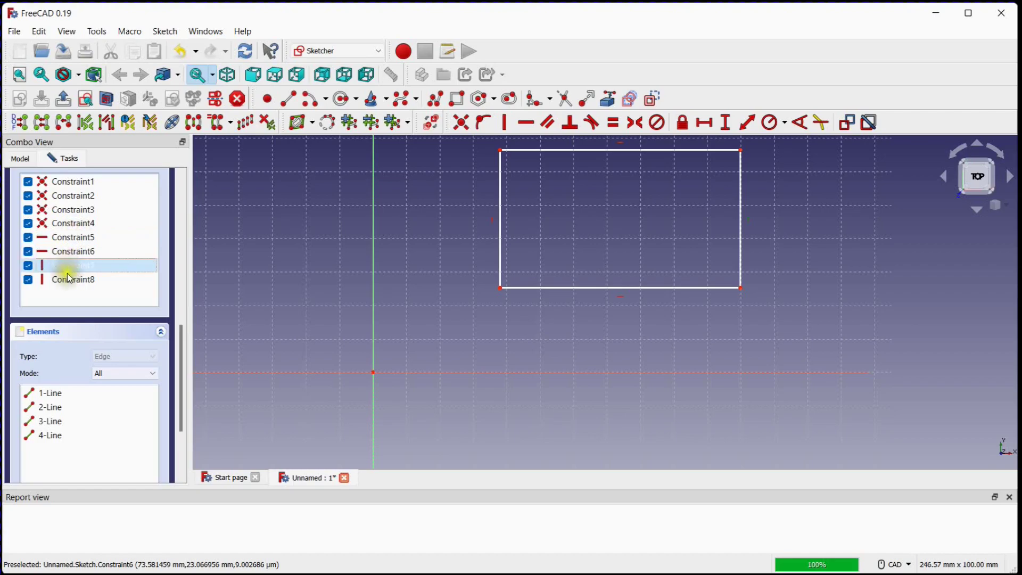
pyautogui.click(70, 281)
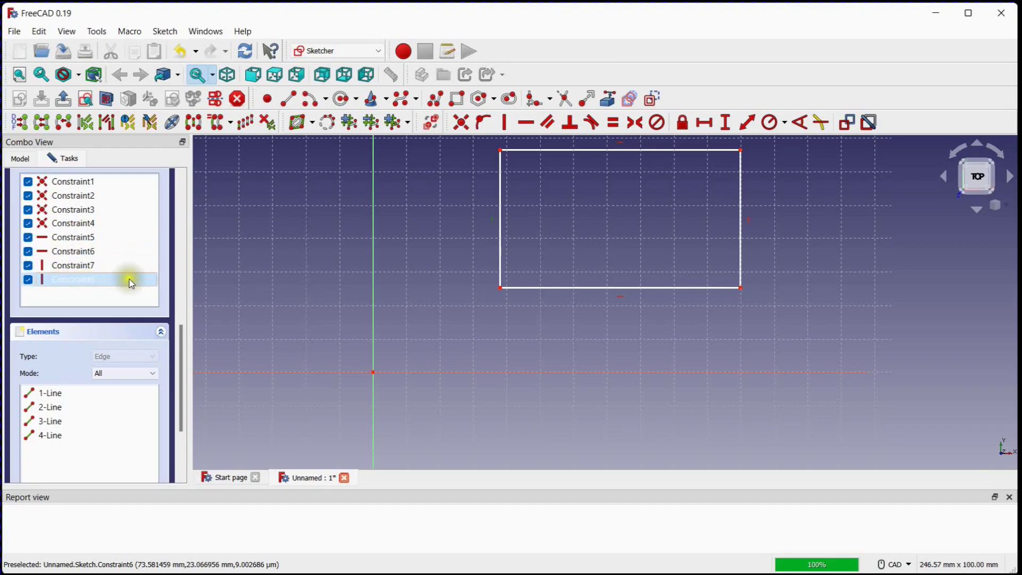
# Highlight each coincident constraint in turn to examine which rectangle corner it belongs to.
pyautogui.moveTo(489, 230); pyautogui.dragTo(467, 283, button='middle')
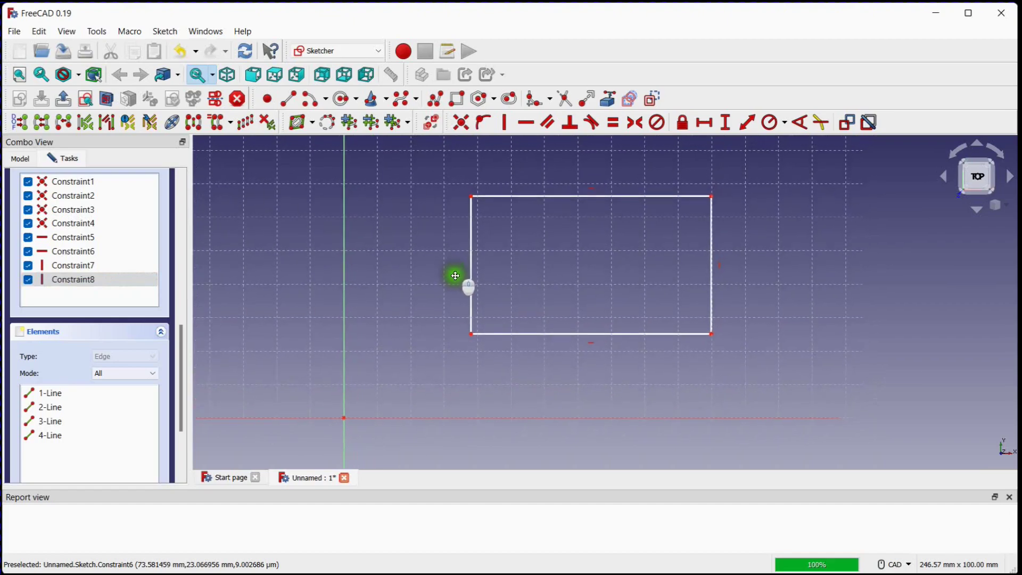
pyautogui.click(65, 183)
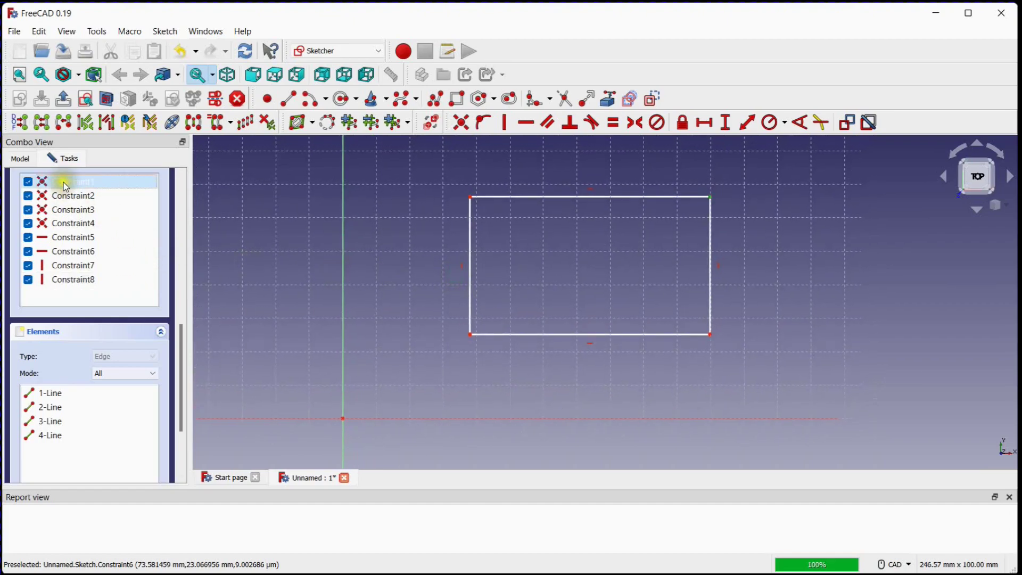
pyautogui.click(66, 197)
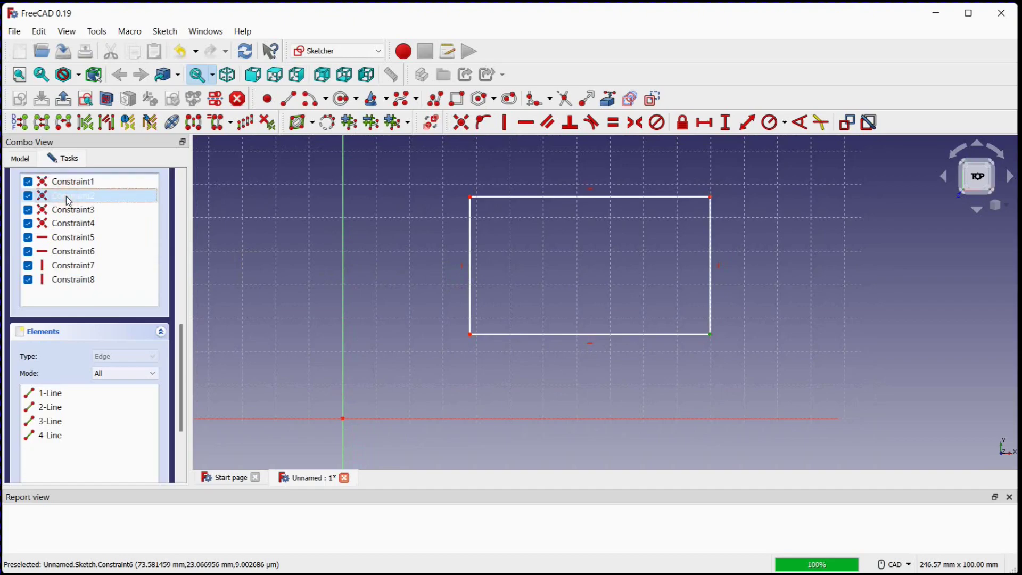
pyautogui.click(71, 210)
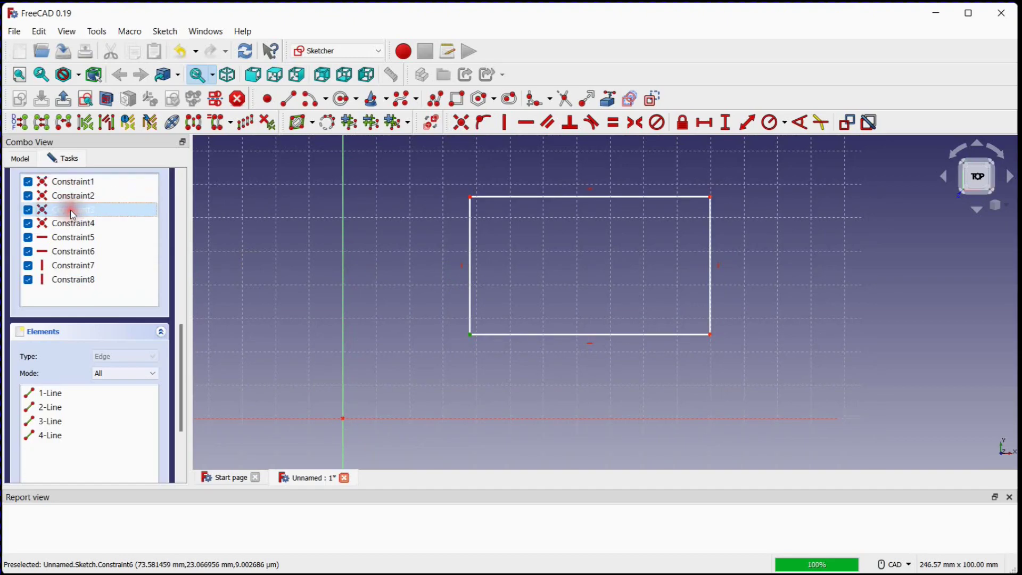
pyautogui.click(77, 224)
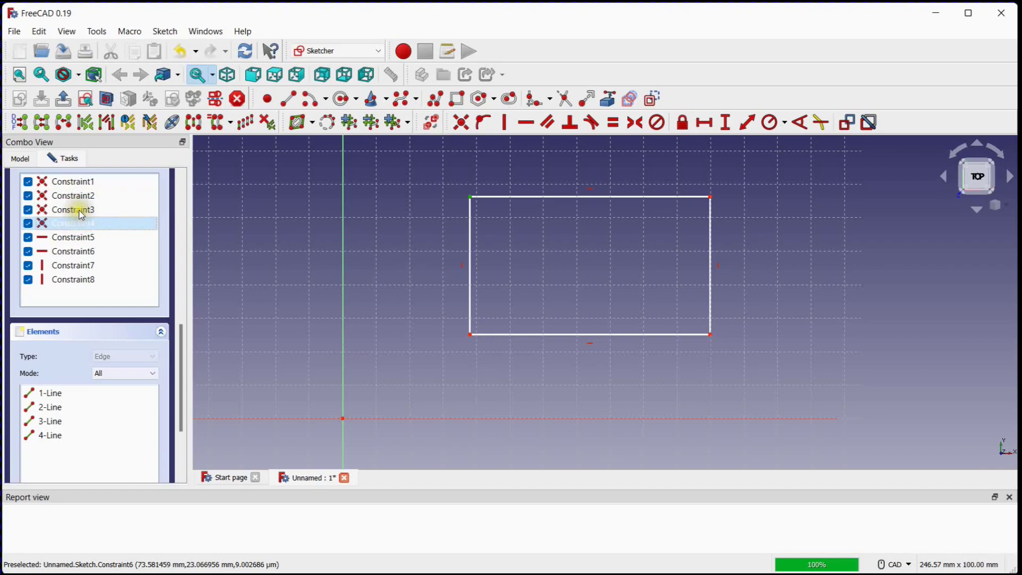
# Rename the coincident constraint at the rectangle's lower-left corner as first_point.
pyautogui.click(78, 209)
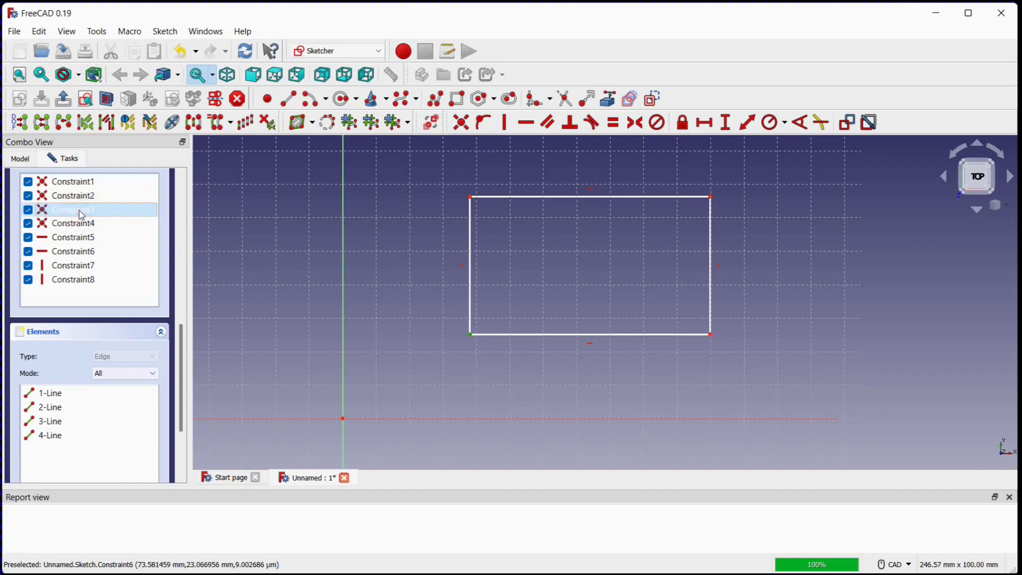
pyautogui.rightClick(84, 211)
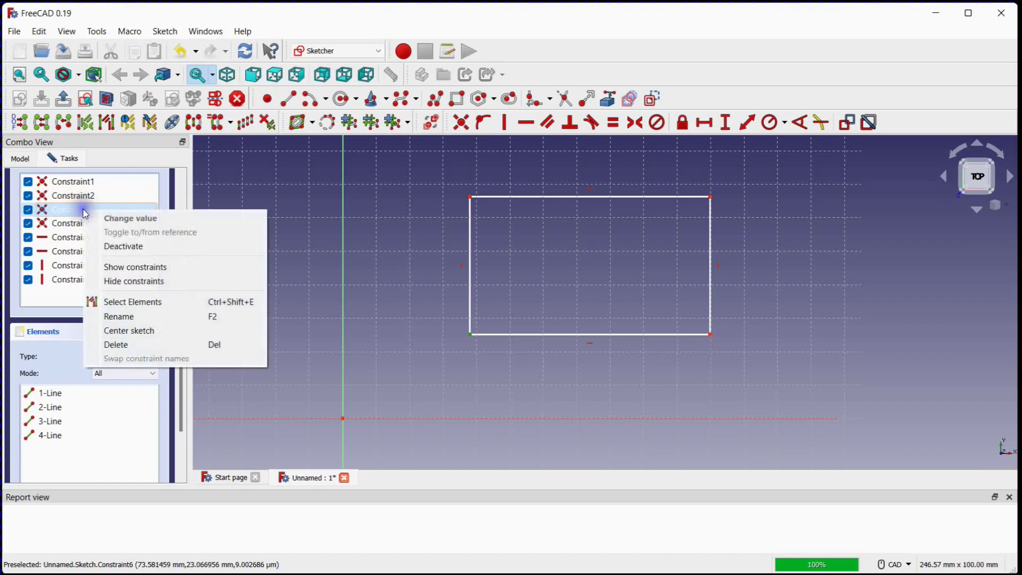
pyautogui.click(218, 320)
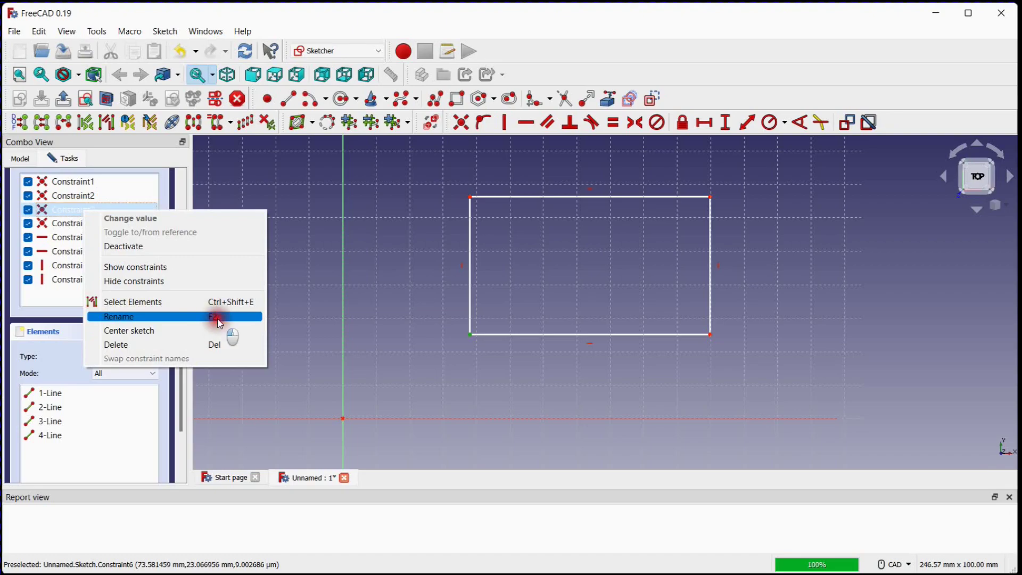
pyautogui.write('first_point')
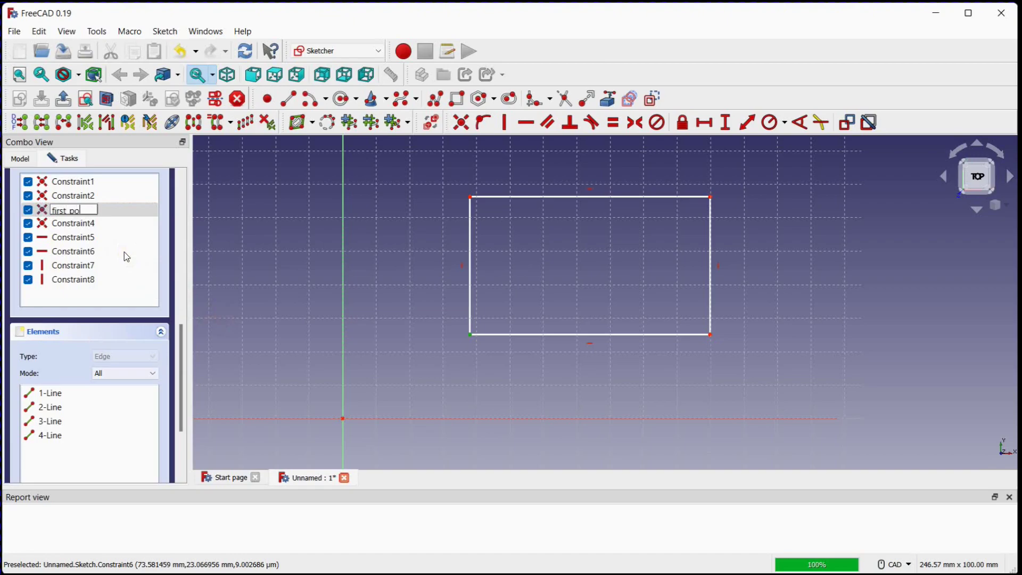
pyautogui.click(125, 252)
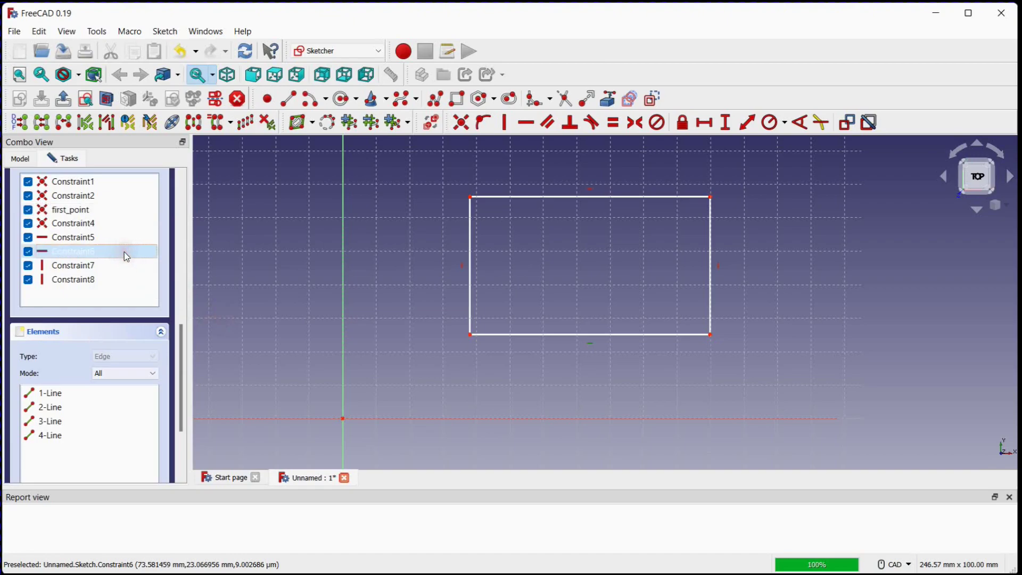
# Rename the coincident constraints at the rectangle's lower-right and upper-right corners as second_point and third_point.
pyautogui.click(75, 196)
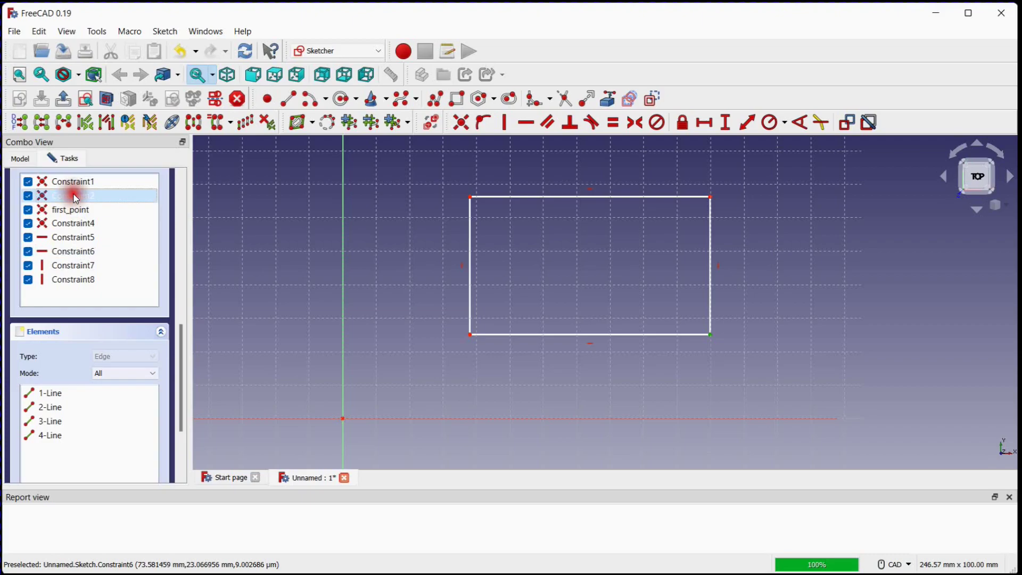
pyautogui.press('BackSpace')
pyautogui.write('second_point')
pyautogui.press('Return')
pyautogui.click(76, 182)
pyautogui.click(75, 183)
pyautogui.write('third_point')
pyautogui.press('Return')
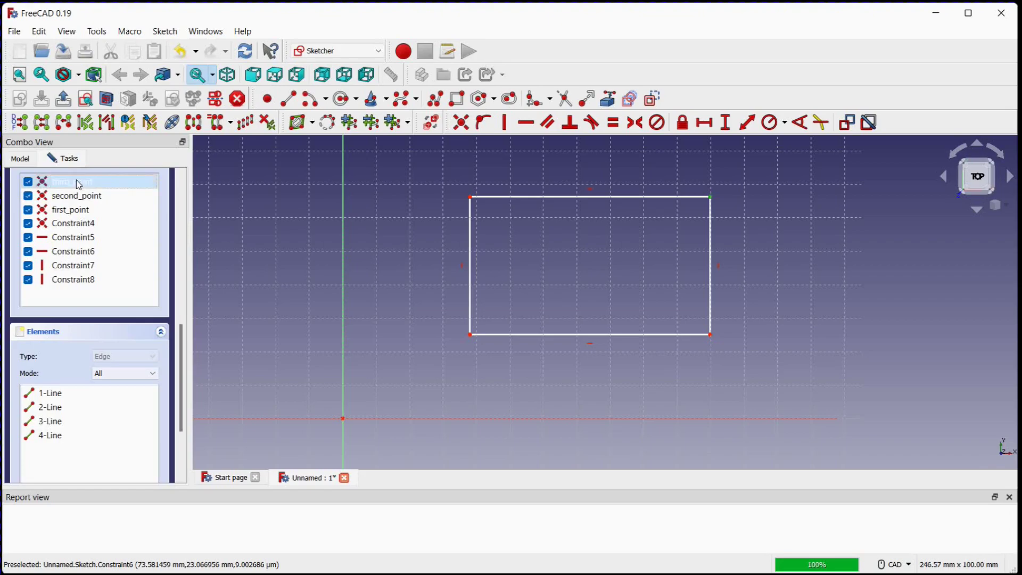
# Rename the coincident constraint at the rectangle's upper-left corner as forth_point.
pyautogui.click(74, 222)
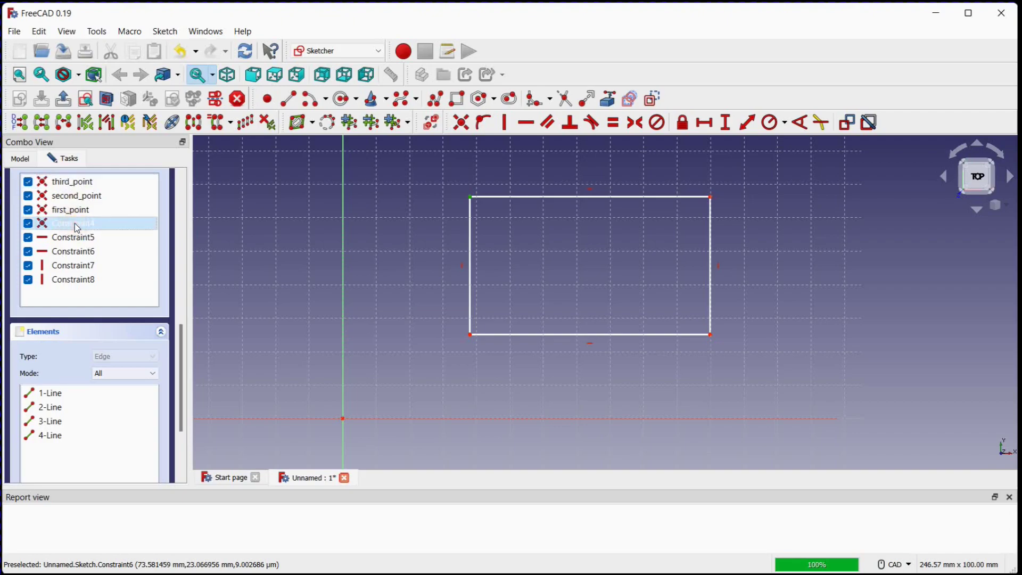
pyautogui.write('forth_poinv')
pyautogui.press('BackSpace')
pyautogui.write('t')
pyautogui.press('Return')
# Rename the horizontal constraints on the rectangle's top and bottom edges as upper and lower.
pyautogui.click(75, 240)
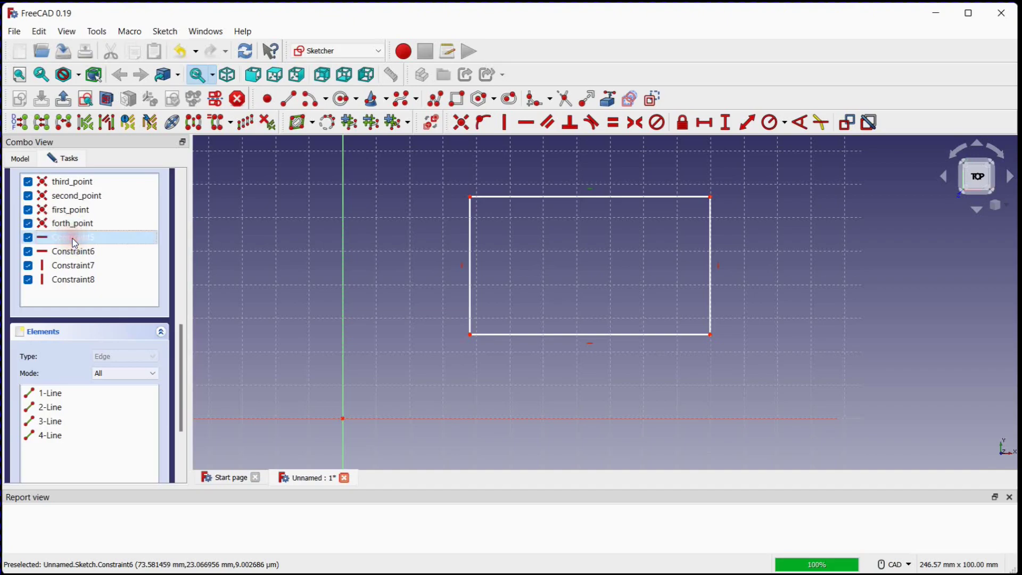
pyautogui.press('BackSpace')
pyautogui.write('upper')
pyautogui.press('Return')
pyautogui.click(75, 253)
pyautogui.click(75, 254)
pyautogui.press('BackSpace')
pyautogui.write('lower')
pyautogui.press('Return')
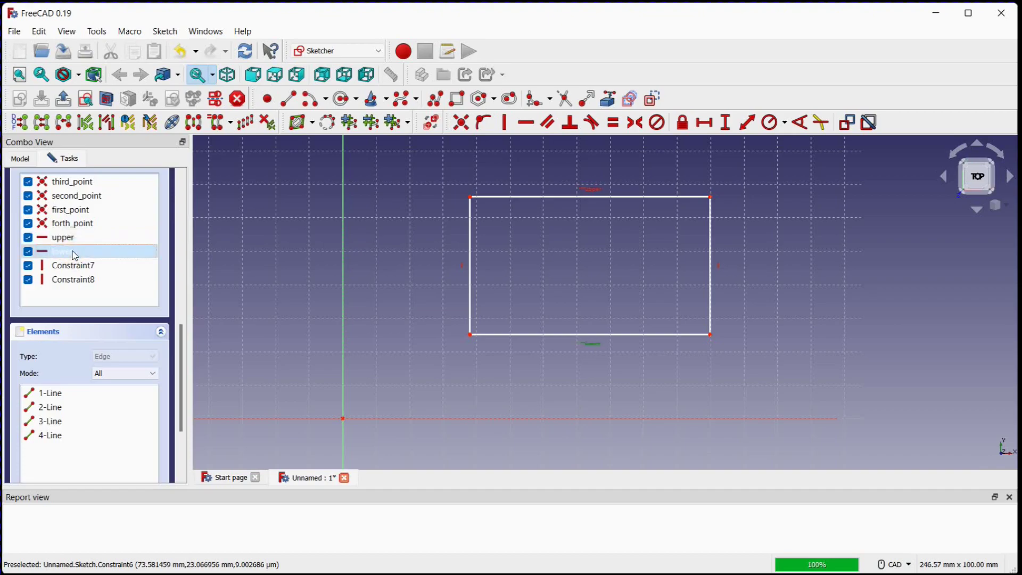
# Rename the vertical constraints on the rectangle's right and left edges as right and left.
pyautogui.click(84, 269)
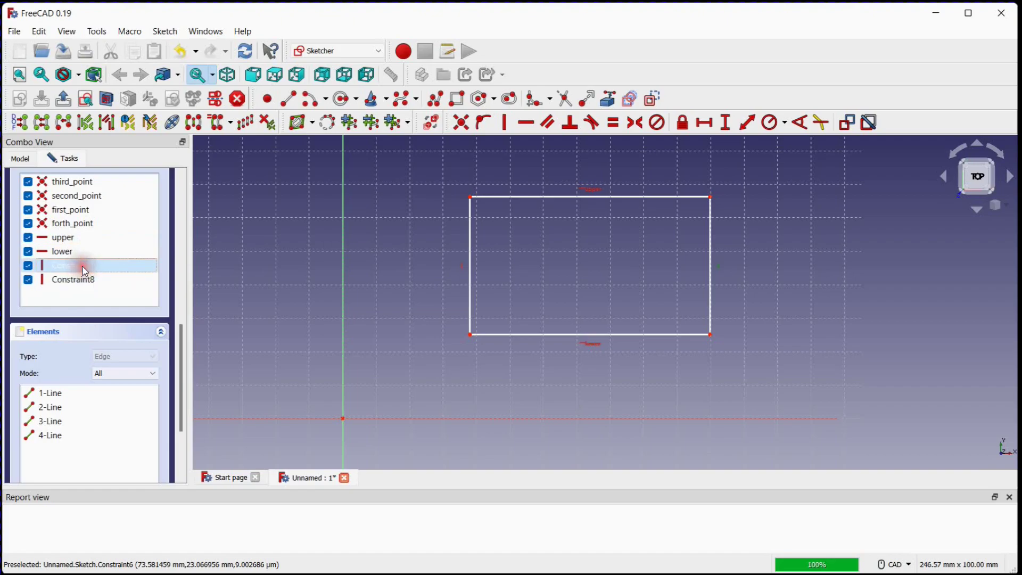
pyautogui.press('BackSpace')
pyautogui.write('right')
pyautogui.press('Return')
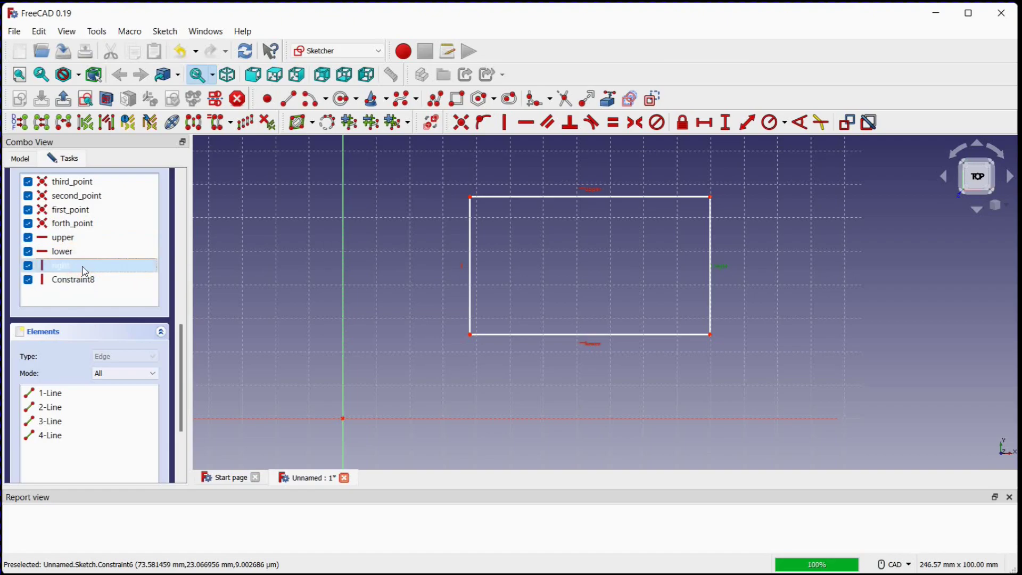
pyautogui.doubleClick(84, 286)
pyautogui.press('BackSpace')
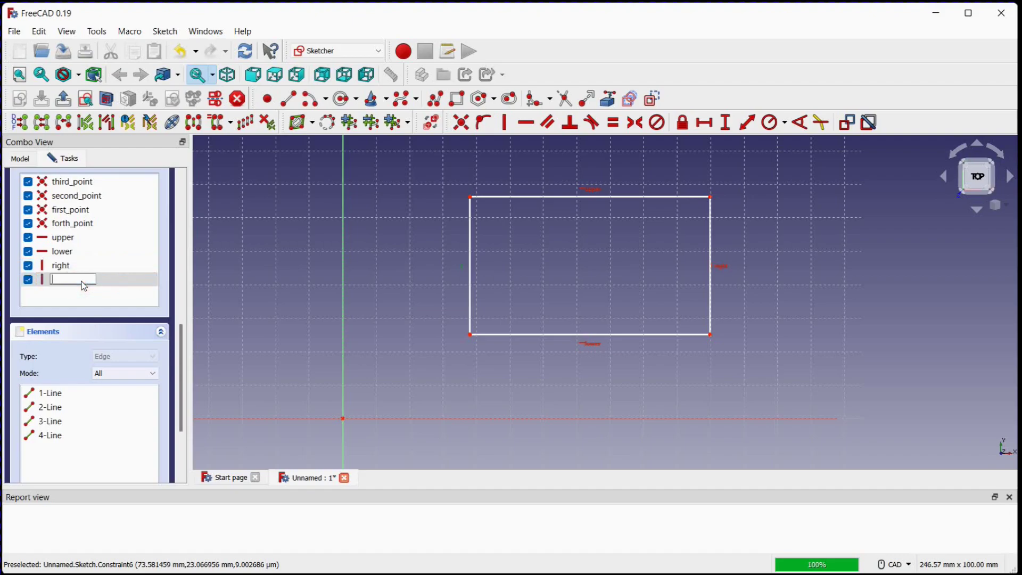
pyautogui.write('left')
pyautogui.press('Return')
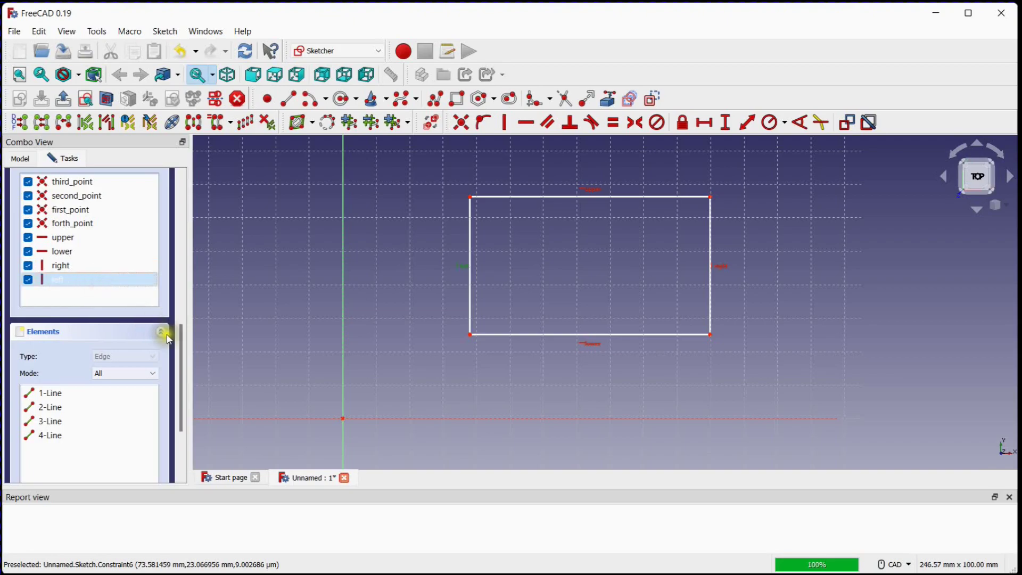
# Examine which rectangle edges the listed line elements stand for, and check the sketch's remaining degrees of freedom.
pyautogui.moveTo(183, 341); pyautogui.dragTo(180, 386)
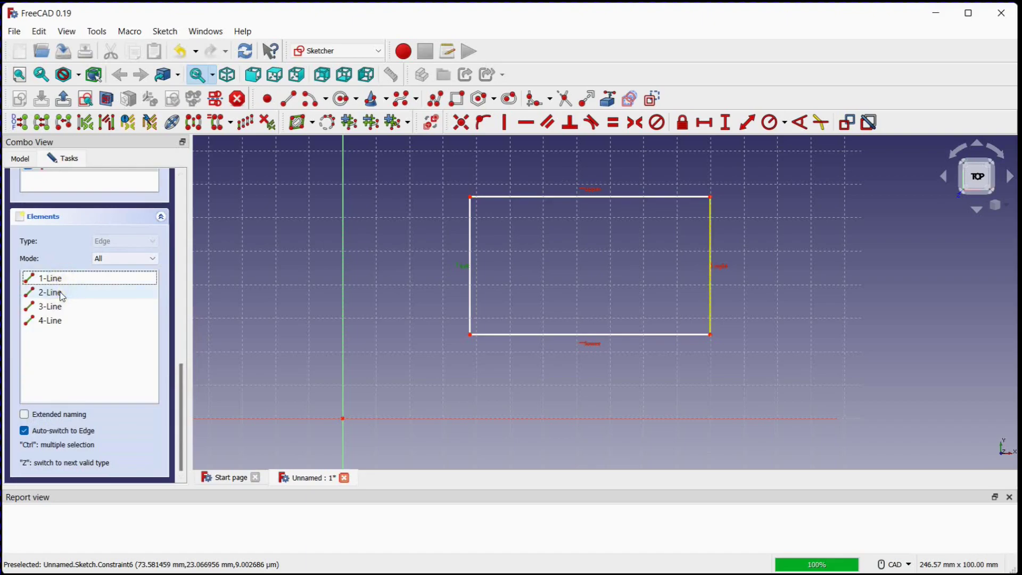
pyautogui.click(60, 321)
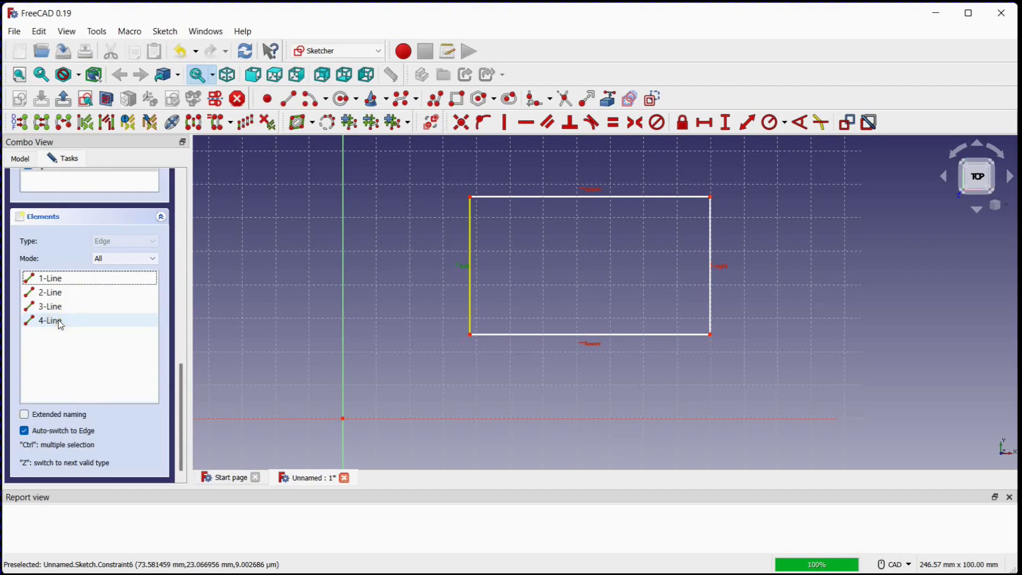
pyautogui.moveTo(184, 365); pyautogui.dragTo(192, 178)
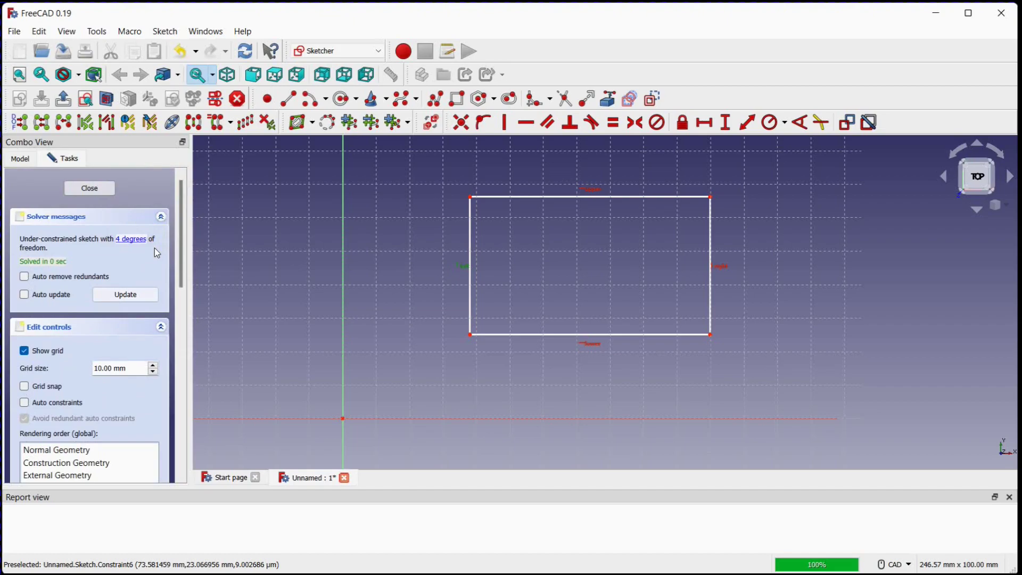
# Constrain the horizontal distance between the rectangle's lower-left corner and the origin to 50 mm.
pyautogui.moveTo(643, 183); pyautogui.dragTo(672, 160, button='middle')
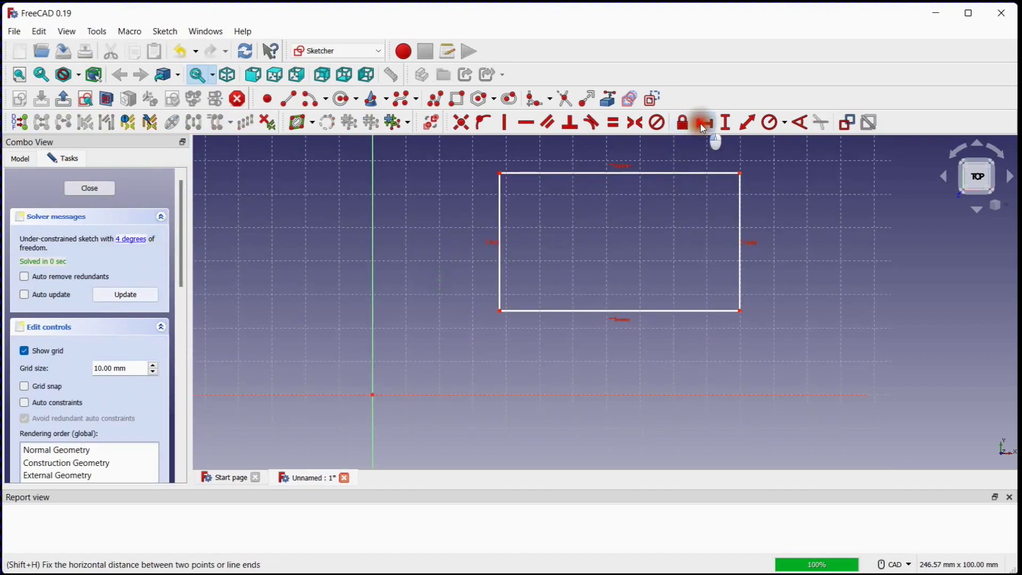
pyautogui.click(704, 122)
pyautogui.click(500, 310)
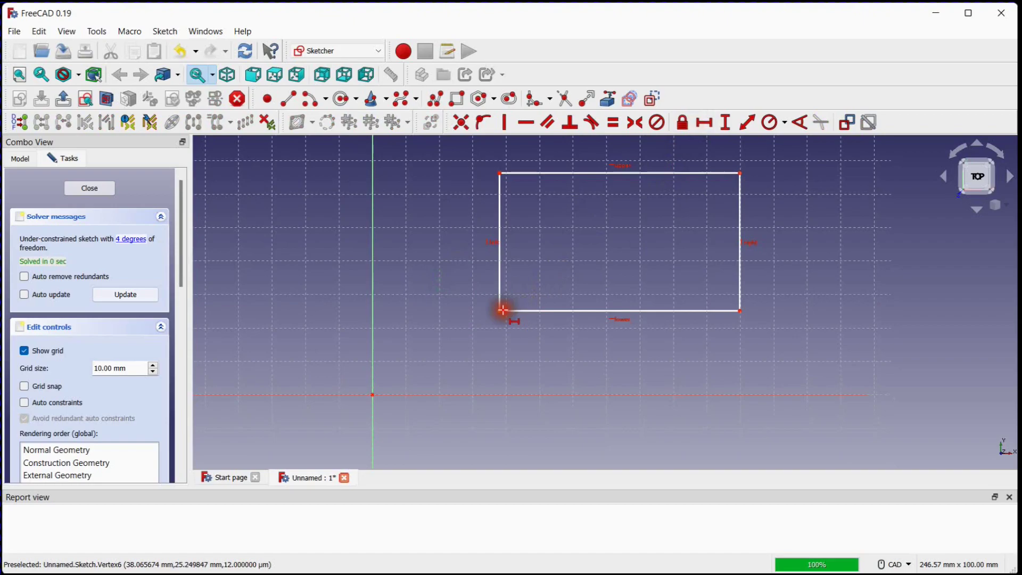
pyautogui.click(373, 394)
pyautogui.write('50')
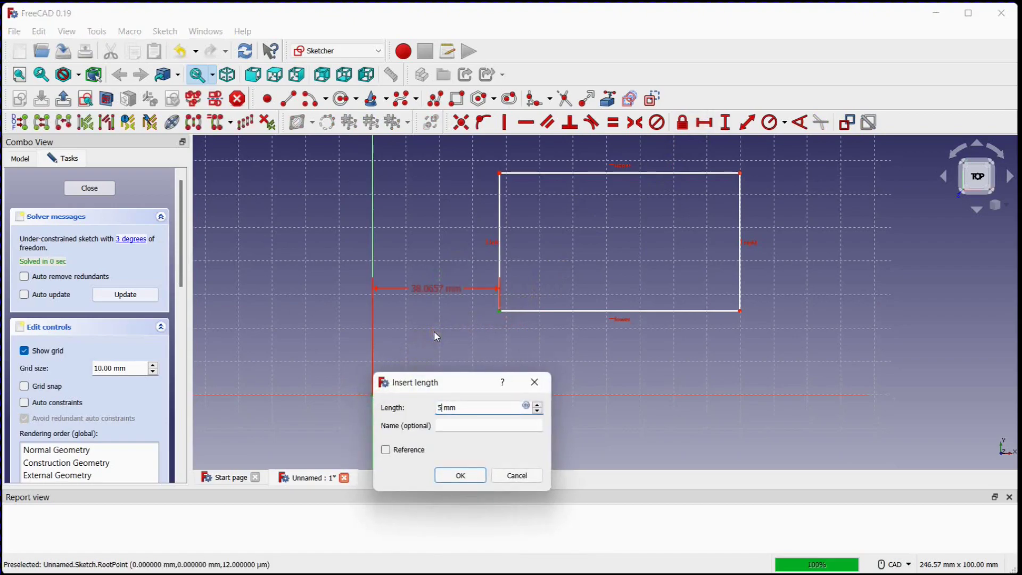
pyautogui.press('Return')
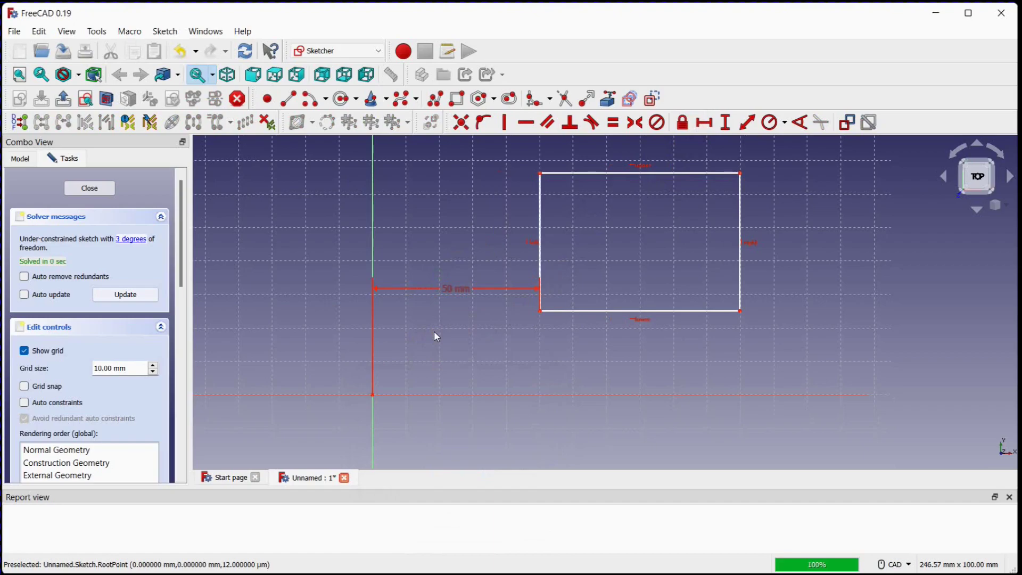
# Constrain the vertical distance between the rectangle's lower-left corner and the origin to 50 mm.
pyautogui.click(732, 126)
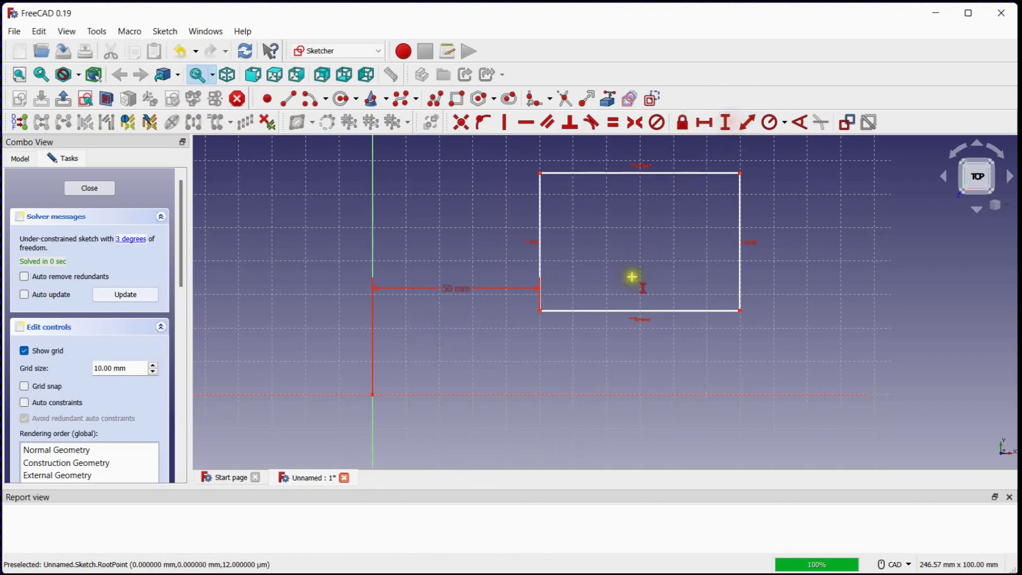
pyautogui.click(540, 311)
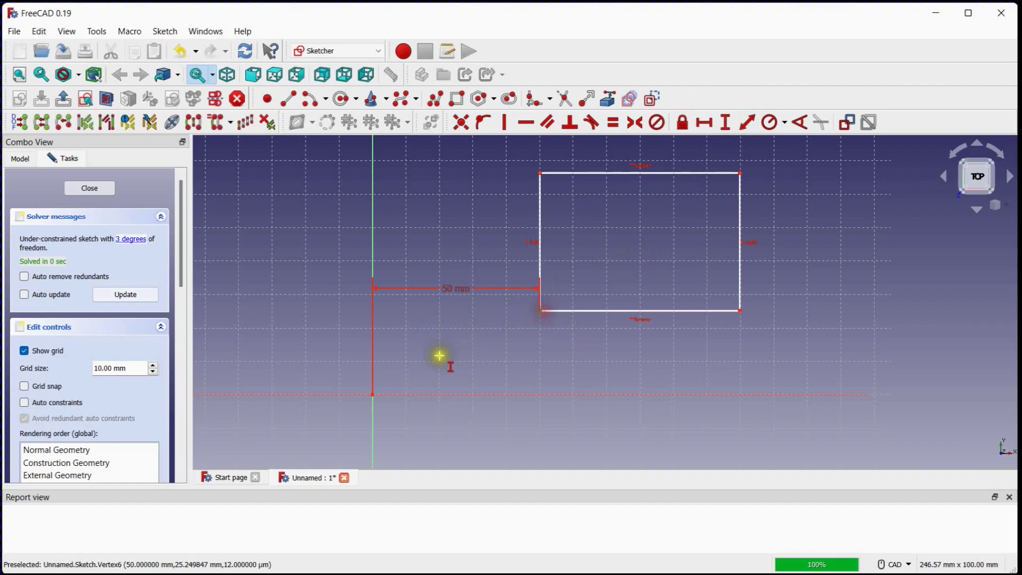
pyautogui.click(375, 394)
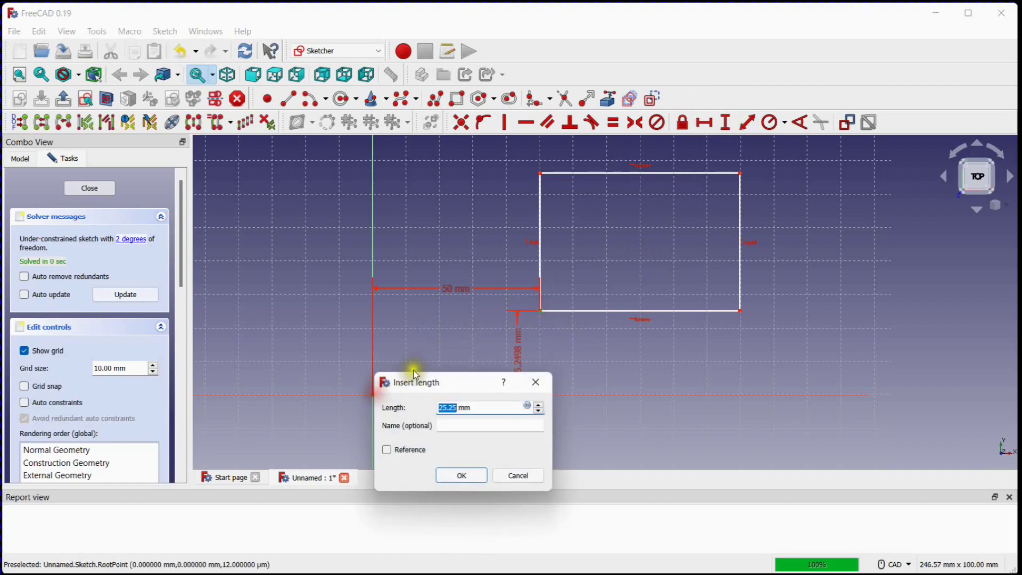
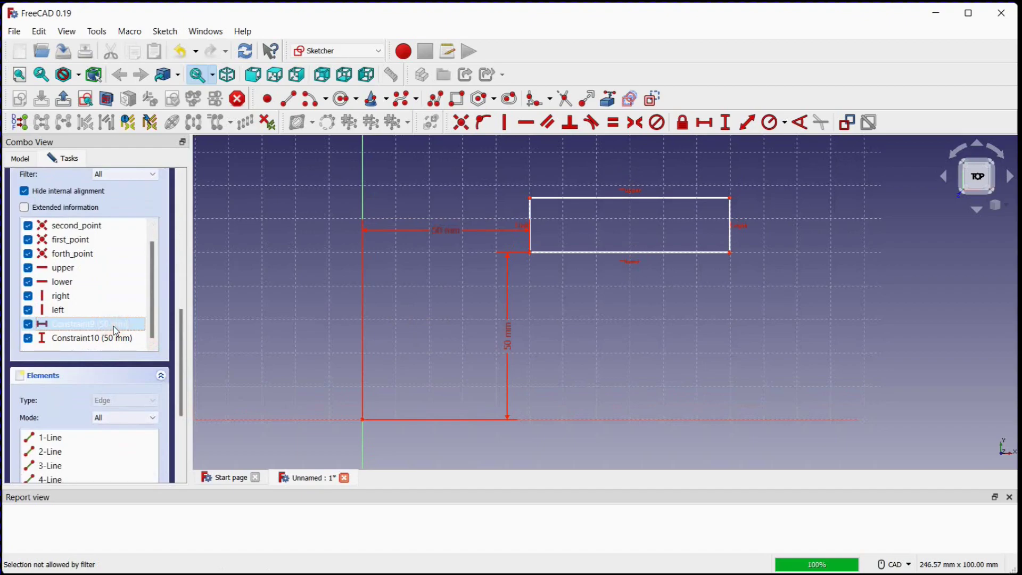
# Rename the horizontal distance constraint as x_axis_to_first_point.
pyautogui.click(113, 325)
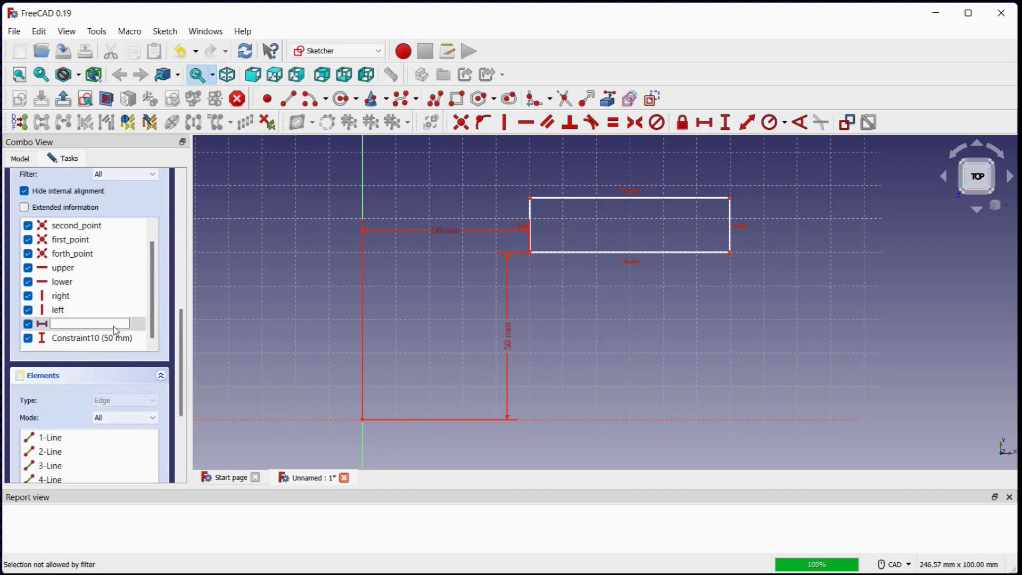
pyautogui.write('x axis_ to first_point')
pyautogui.press('Return')
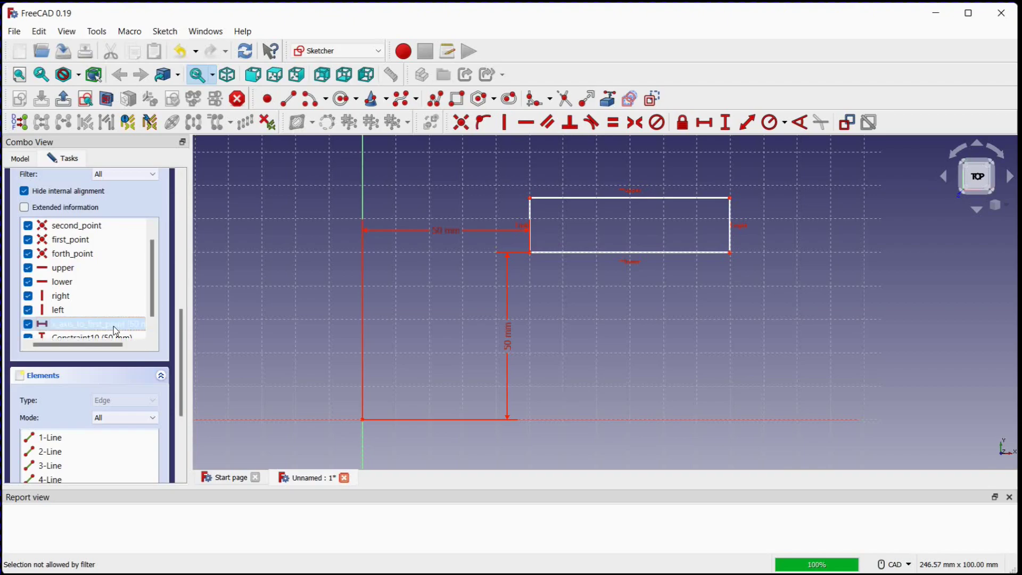
# Try 100 mm as the horizontal distance from the origin to the rectangle's lower-left corner, and undo the change.
pyautogui.doubleClick(116, 331)
pyautogui.write('100')
pyautogui.press('Return')
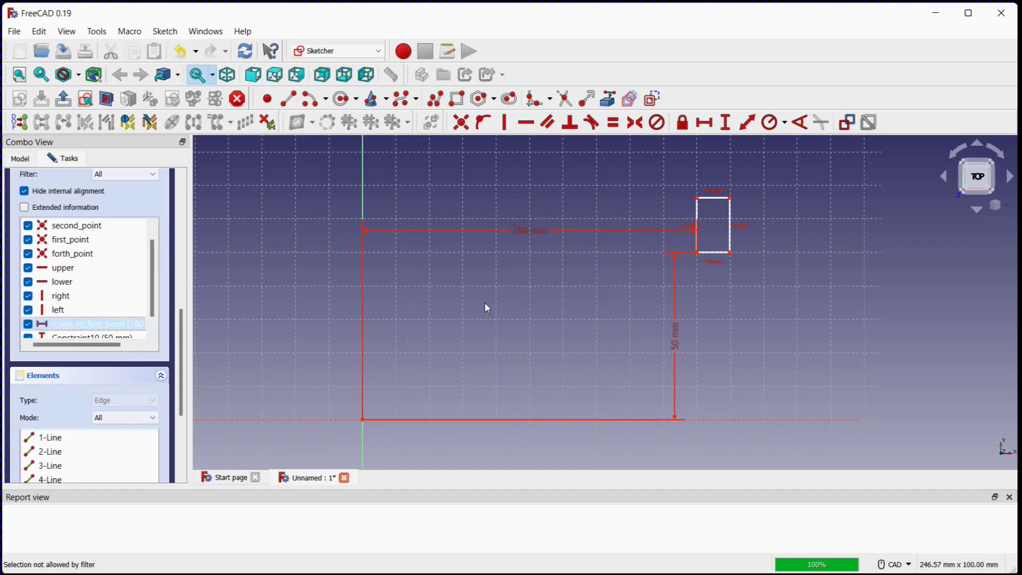
pyautogui.hotkey('ctrl', 'z')
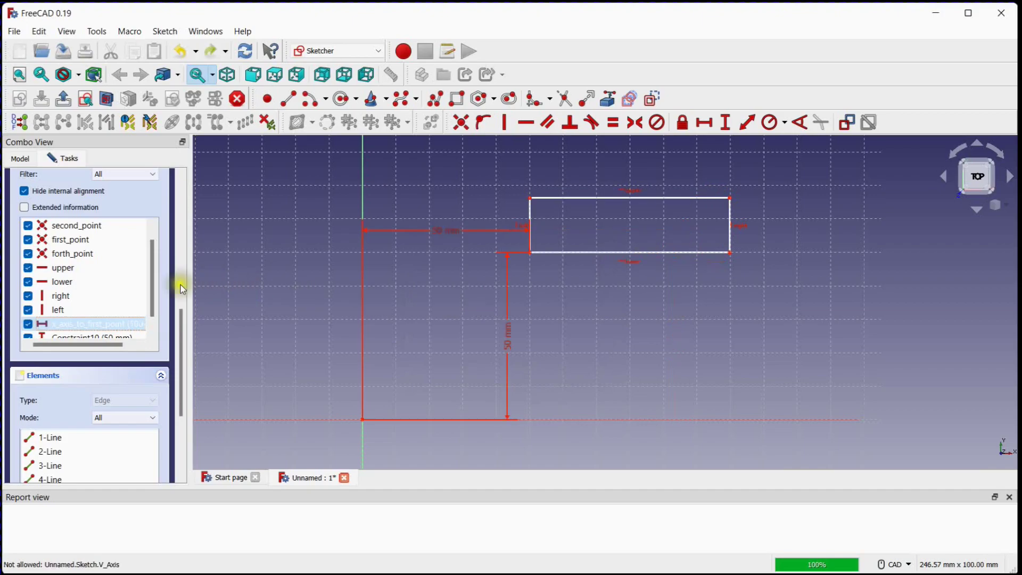
# Correct the horizontal distance constraint's name to y_axis_to_first_point.
pyautogui.scroll(-1, 156, 295)
pyautogui.click(68, 310)
pyautogui.click(56, 309)
pyautogui.press('BackSpace')
pyautogui.write('y')
# Rename the vertical distance constraint as x_axis_to_first_point.
pyautogui.click(82, 324)
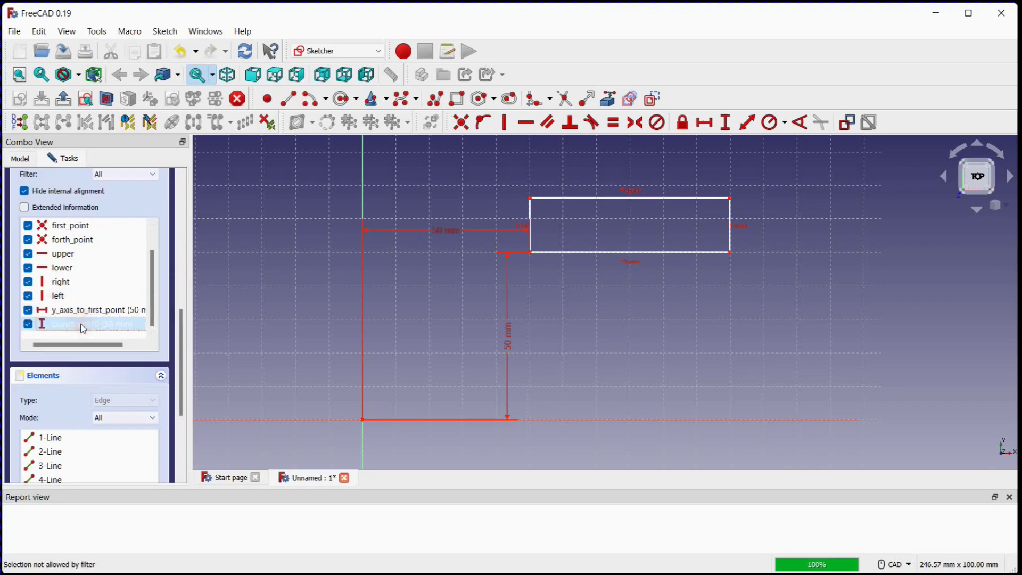
pyautogui.click(82, 328)
pyautogui.write('x_ax')
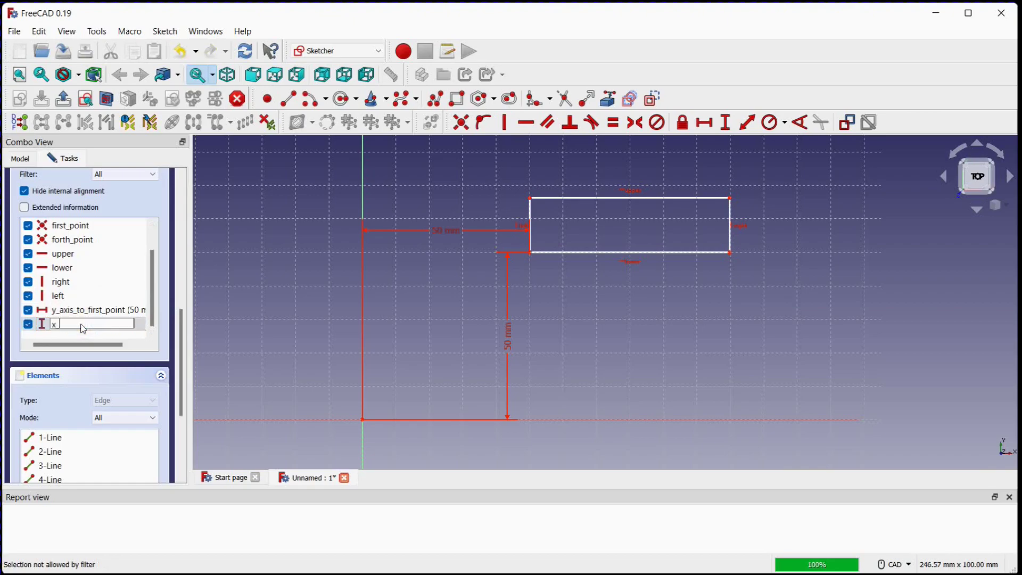
pyautogui.write('is_to_first_point')
pyautogui.press('Return')
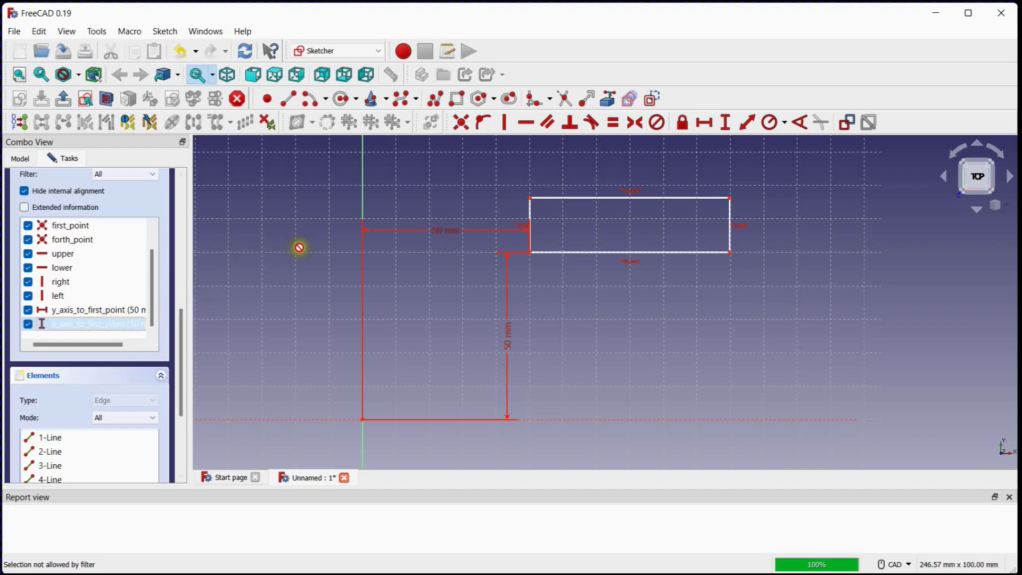
# Move the rectangle's upper-right corner up and outward to enlarge it to about 82 by 40 mm.
pyautogui.moveTo(424, 285)
pyautogui.mouseDown(button='middle')
pyautogui.moveTo(380, 348)
pyautogui.moveTo(377, 313)
pyautogui.mouseUp(button='middle')
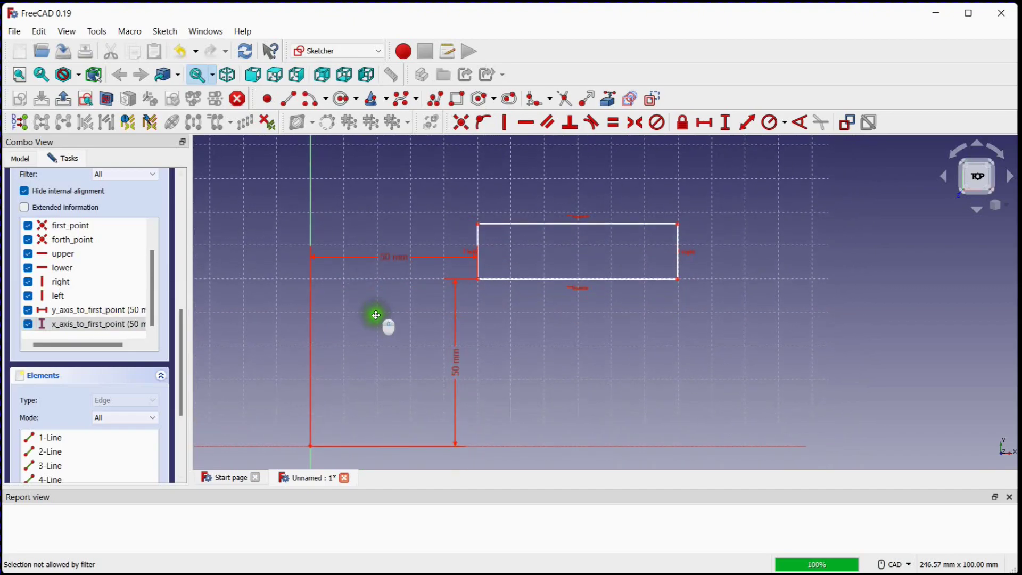
pyautogui.moveTo(182, 311); pyautogui.dragTo(193, 171)
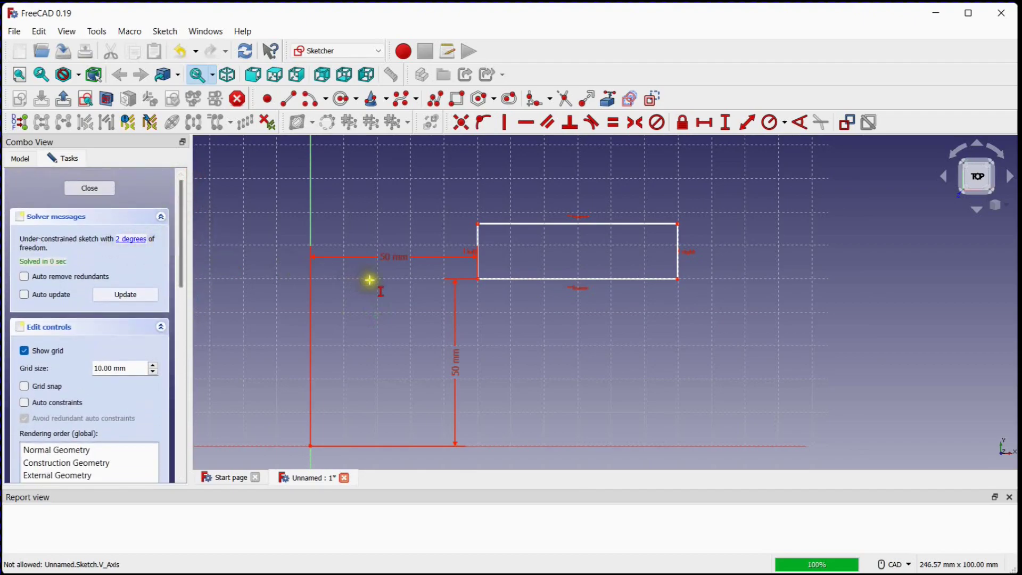
pyautogui.moveTo(390, 284); pyautogui.dragTo(357, 310, button='middle')
pyautogui.moveTo(648, 249)
pyautogui.mouseDown()
pyautogui.moveTo(704, 181)
pyautogui.moveTo(598, 257)
pyautogui.moveTo(723, 171)
pyautogui.mouseUp()
pyautogui.moveTo(661, 217); pyautogui.dragTo(634, 253, button='middle')
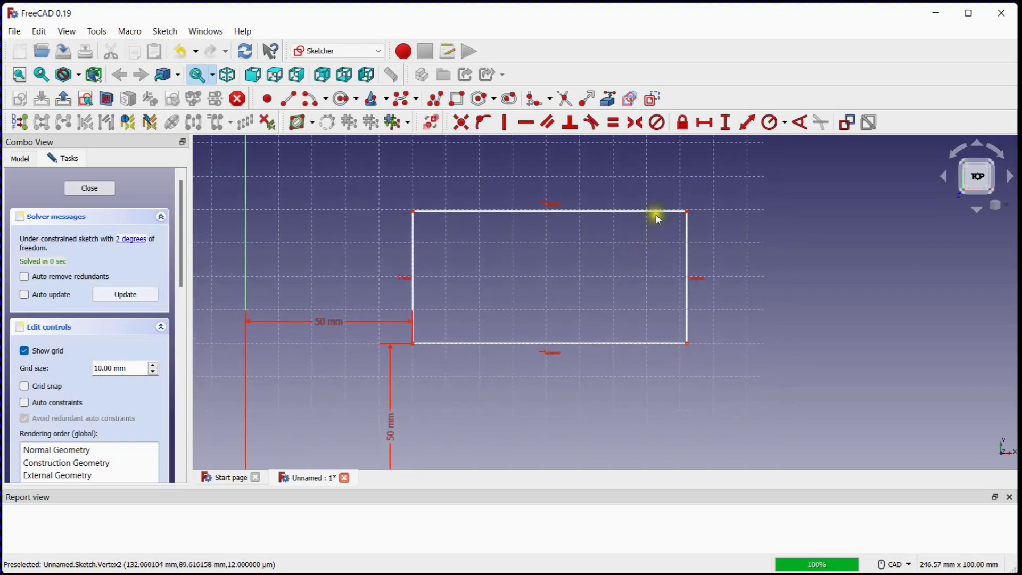
# Constrain the length of the rectangle's bottom edge to 50 mm and name the constraint lower_line.
pyautogui.click(748, 123)
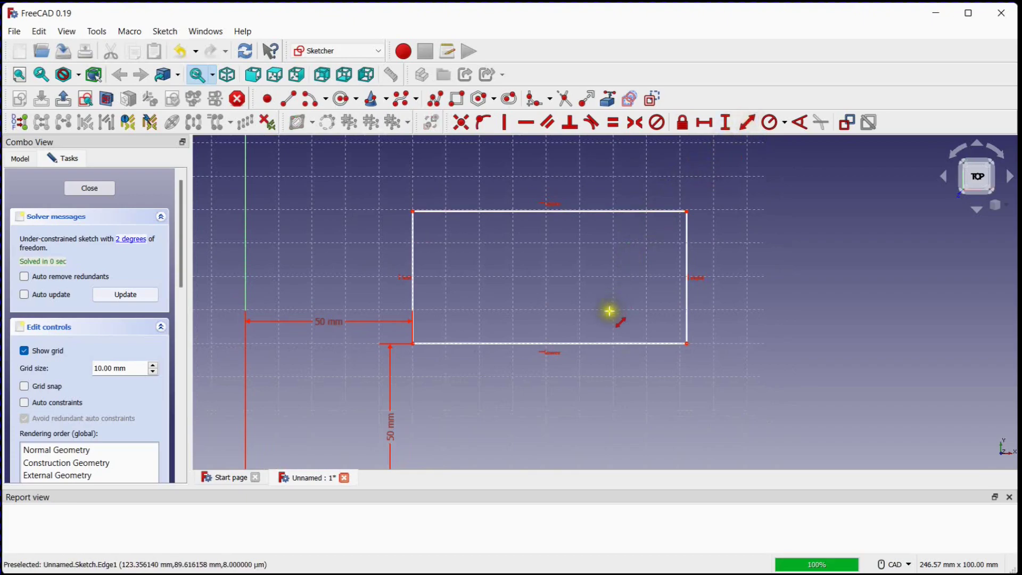
pyautogui.click(601, 344)
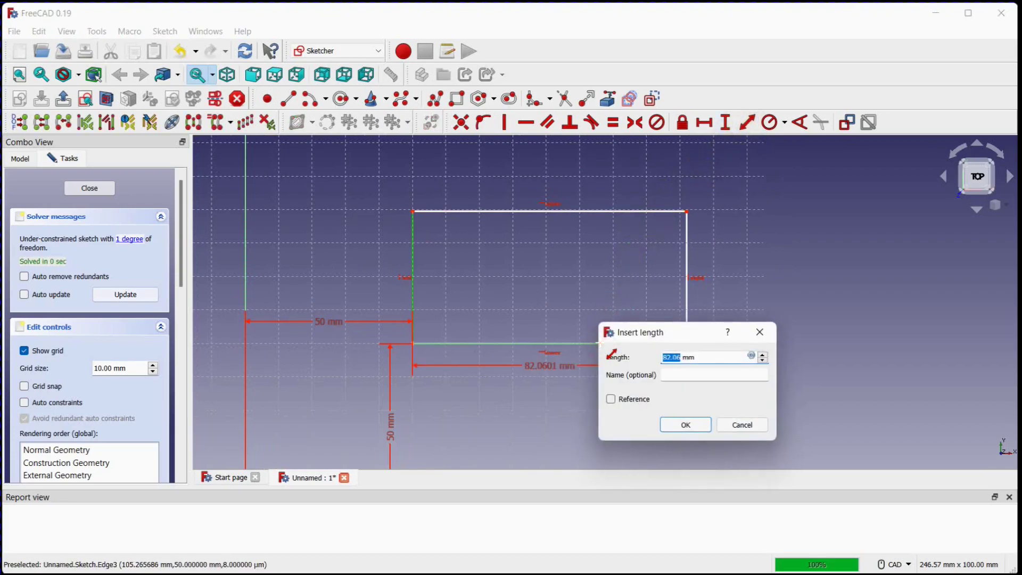
pyautogui.write('50')
pyautogui.press('Tab')
pyautogui.write('lower')
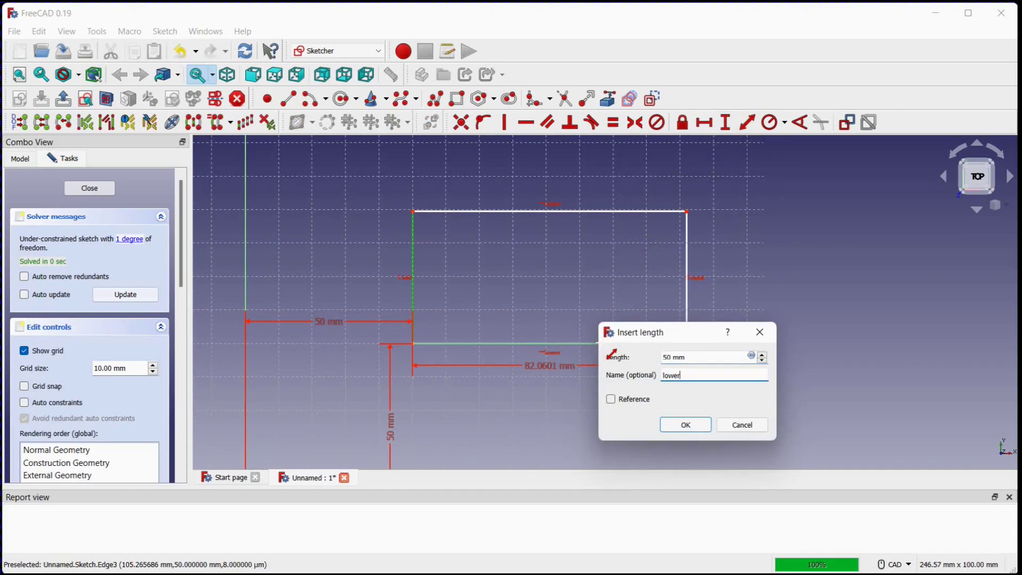
pyautogui.write('_line')
pyautogui.press('Return')
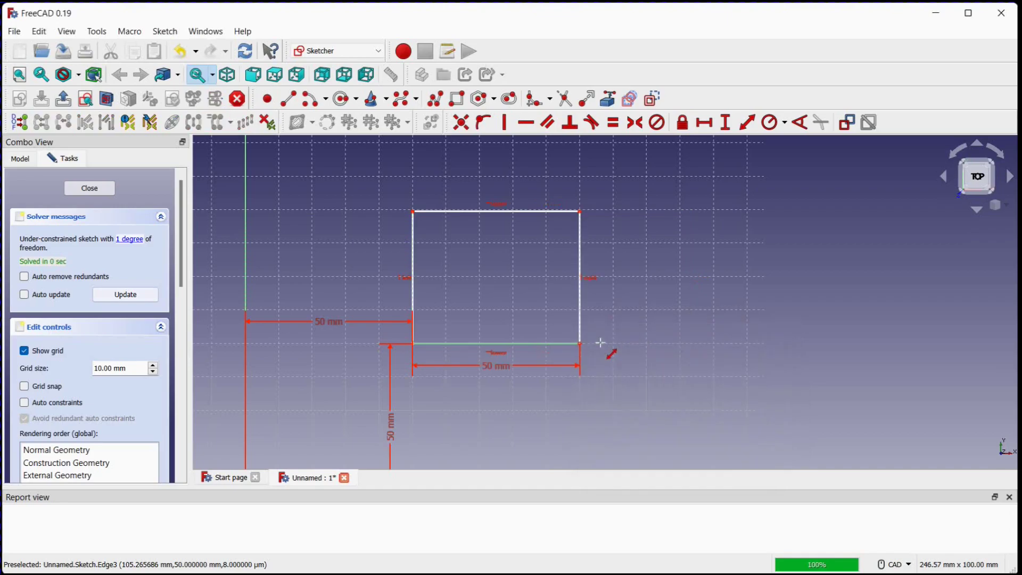
# Constrain the length of the rectangle's right edge to 50 mm and name the constraint right_line.
pyautogui.click(581, 292)
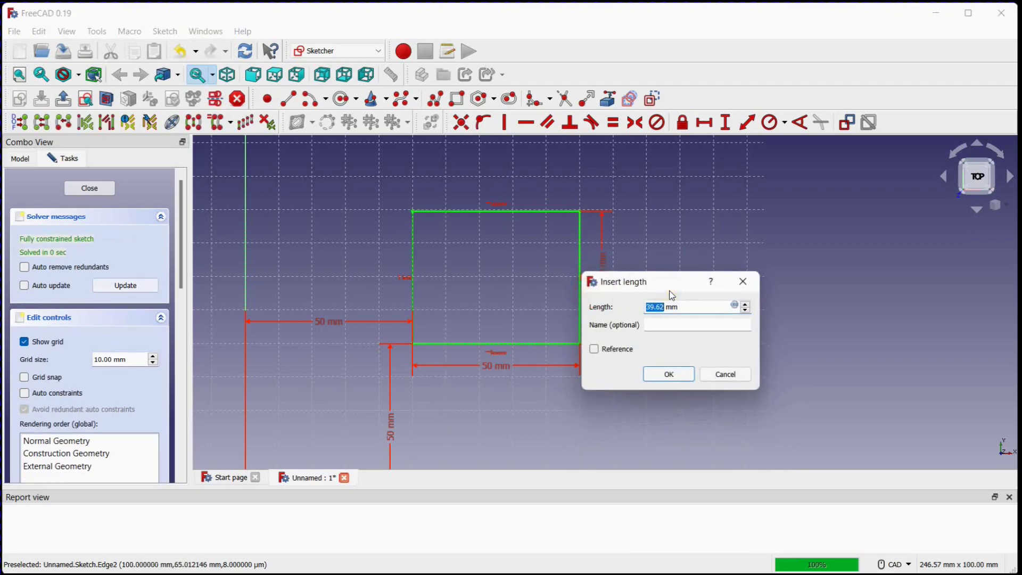
pyautogui.write('50')
pyautogui.press('Tab')
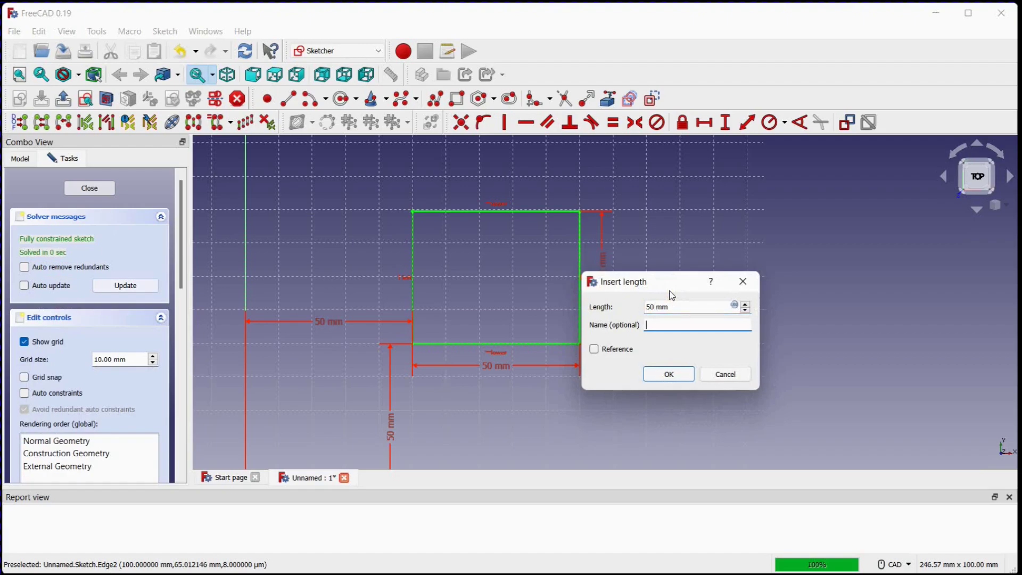
pyautogui.write('right_line')
pyautogui.press('Return')
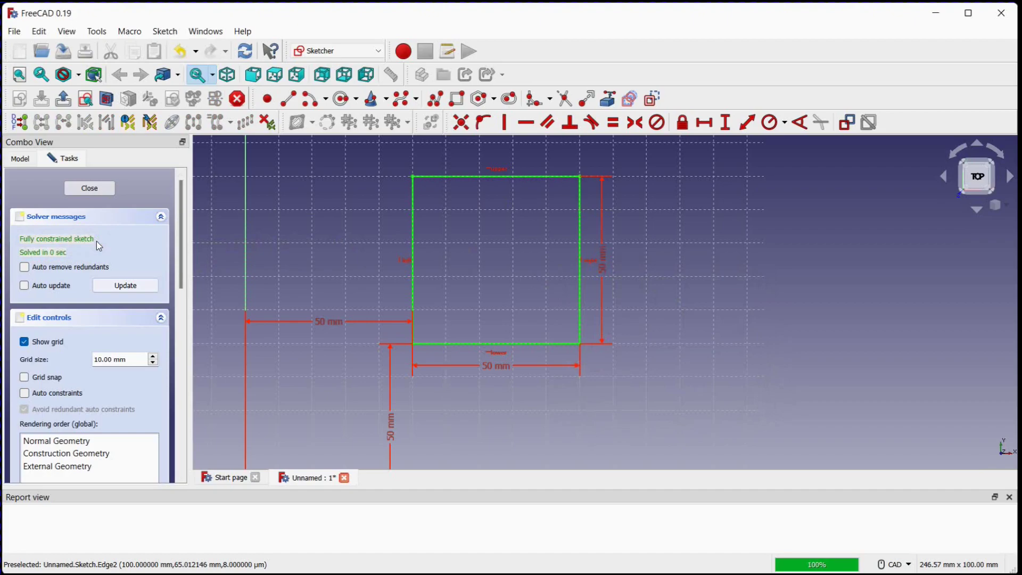
# Review the named geometric and dimensional constraints in the sketch's constraint list.
pyautogui.moveTo(473, 266); pyautogui.dragTo(511, 282, button='middle')
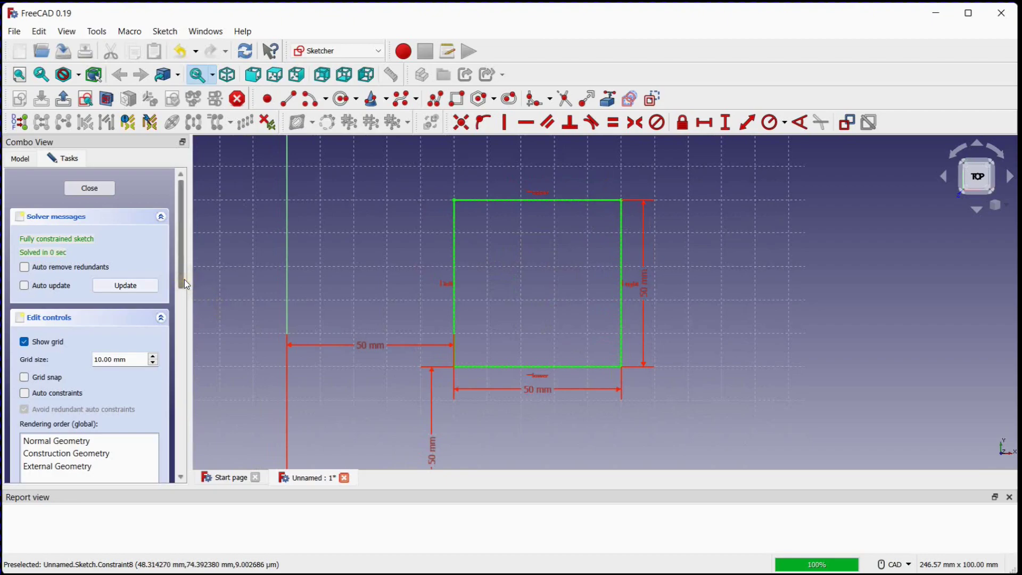
pyautogui.moveTo(184, 279); pyautogui.dragTo(193, 395)
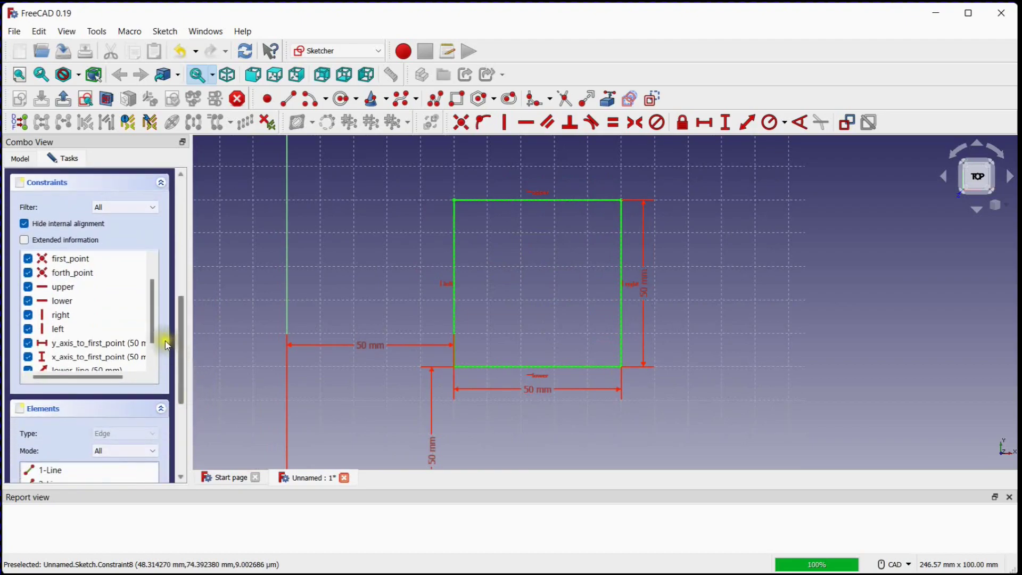
pyautogui.scroll(-2, 155, 319)
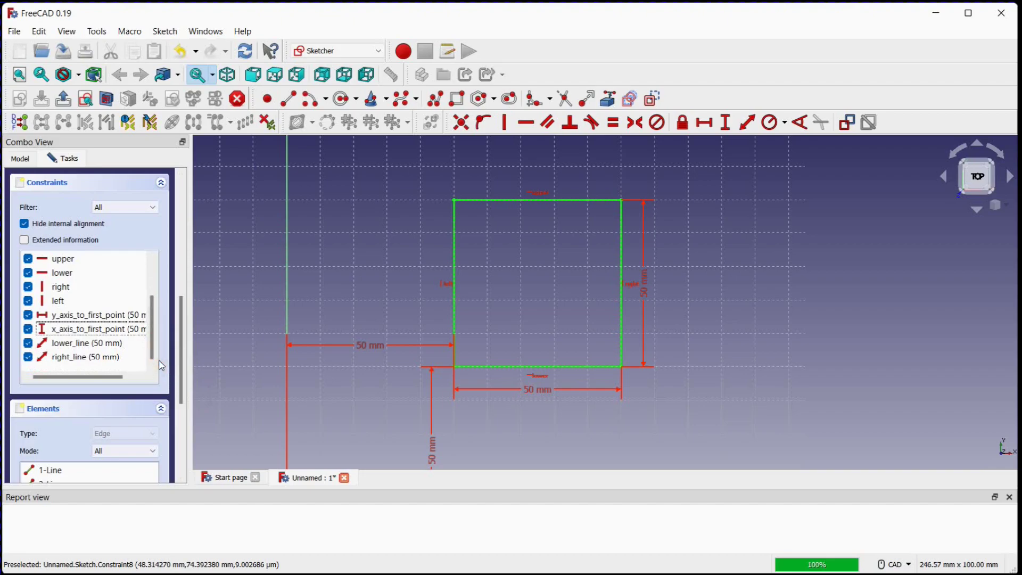
# Set the lower_line length constraint to 100 mm.
pyautogui.doubleClick(104, 343)
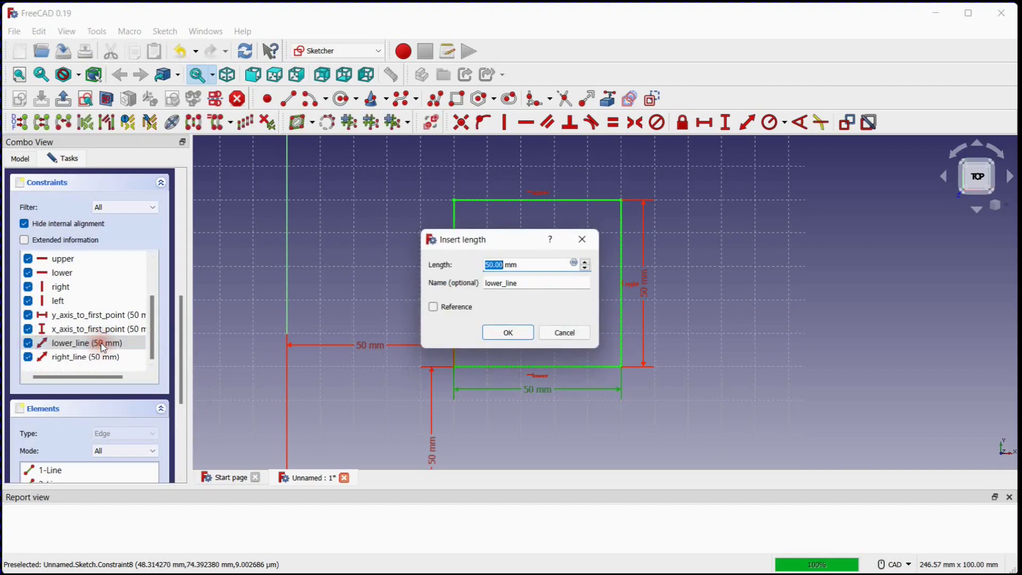
pyautogui.write('1')
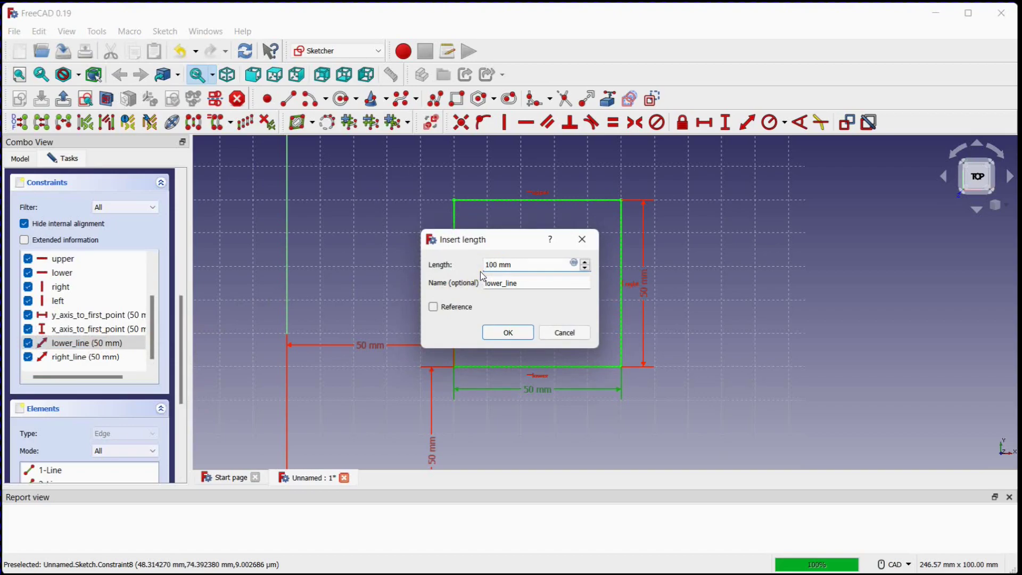
pyautogui.press('Return')
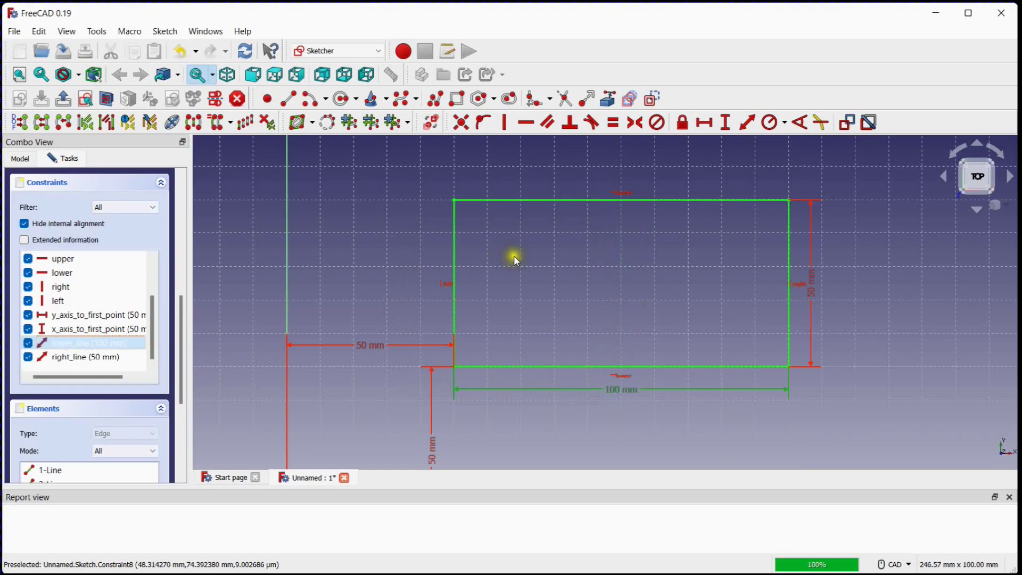
pyautogui.click(360, 293)
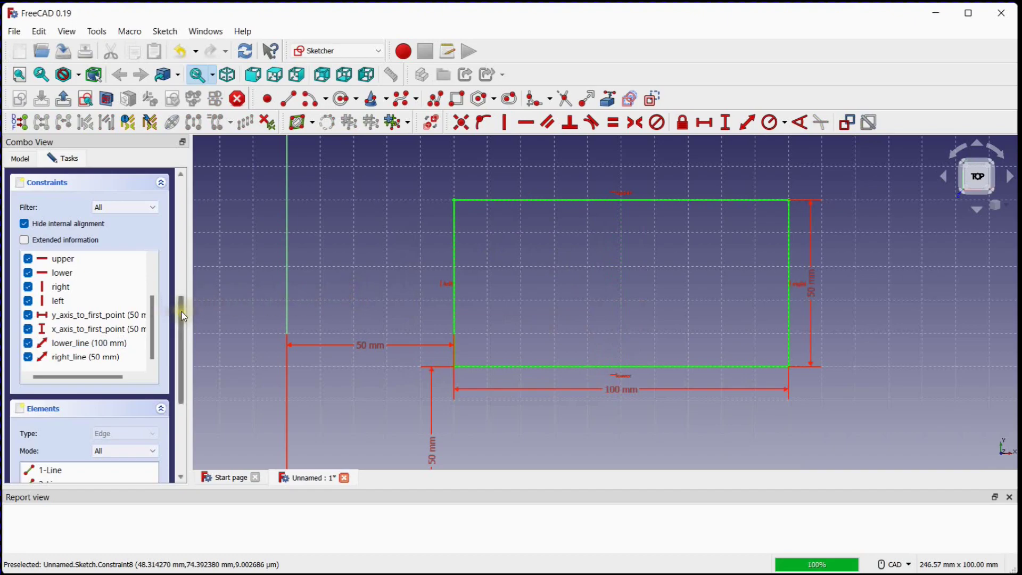
# Delete the right and left vertical constraints and shift the upper-right corner slightly outward to slant the right edge.
pyautogui.scroll(2, 183, 295)
pyautogui.moveTo(183, 295)
pyautogui.mouseDown()
pyautogui.moveTo(186, 187)
pyautogui.moveTo(191, 311)
pyautogui.moveTo(369, 295)
pyautogui.mouseUp()
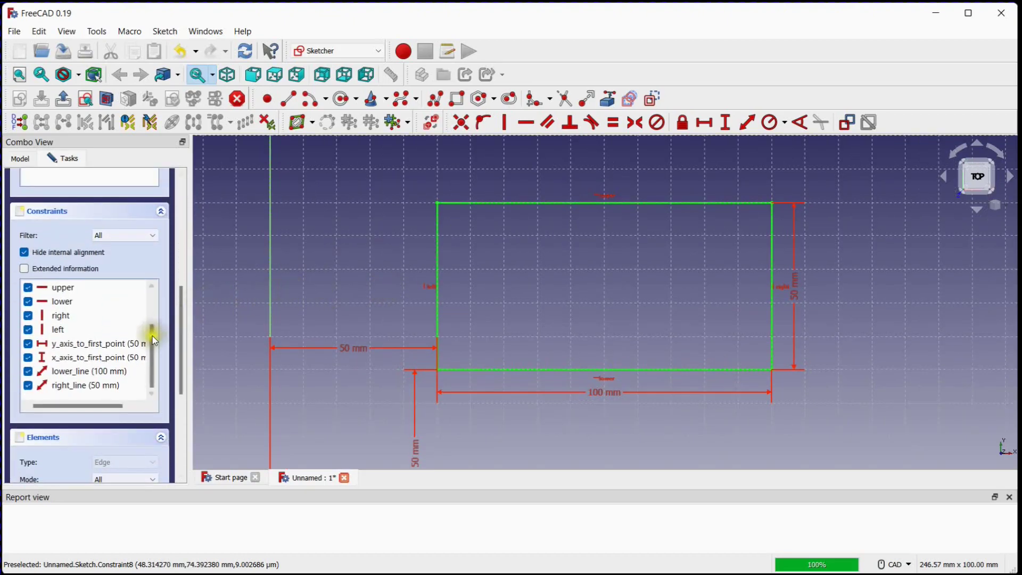
pyautogui.scroll(1, 154, 334)
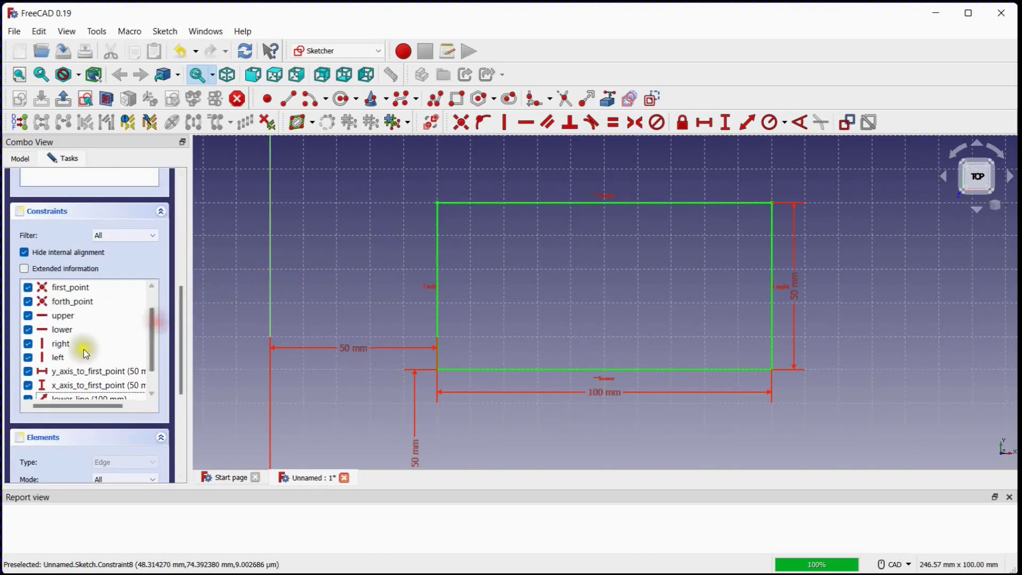
pyautogui.doubleClick(66, 345)
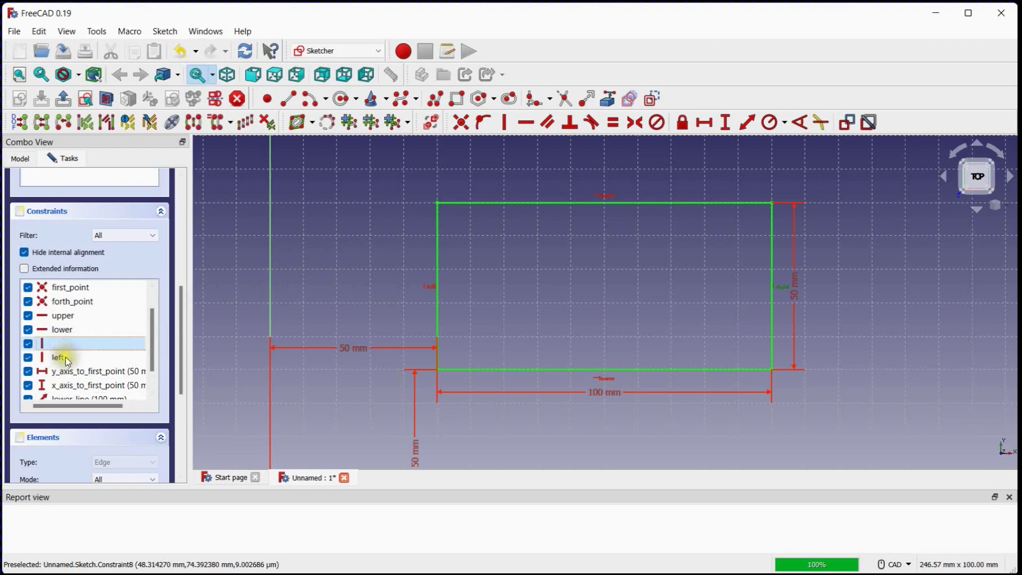
pyautogui.keyDown('ctrl'); pyautogui.click(66, 358); pyautogui.keyUp('ctrl')
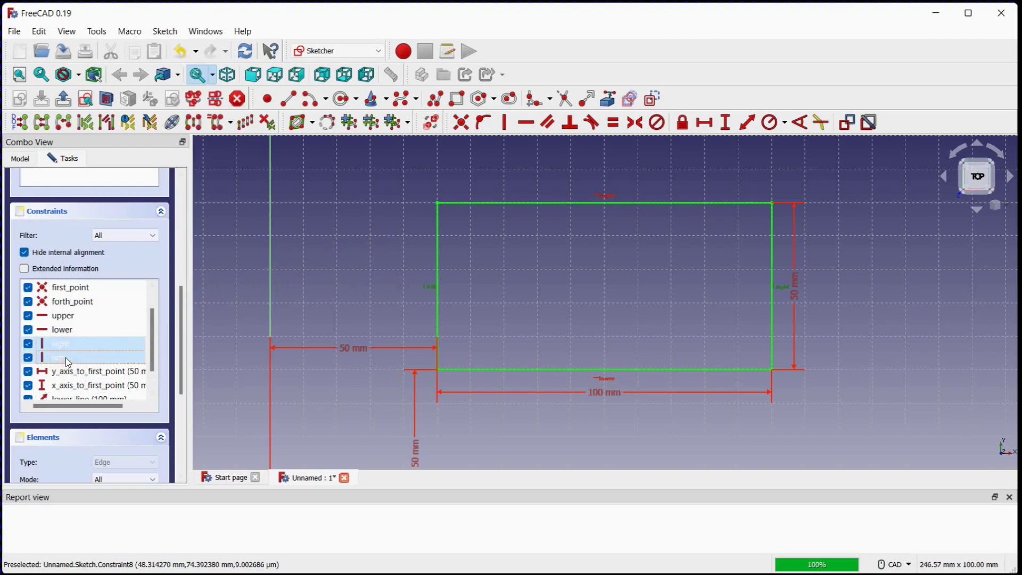
pyautogui.press('Delete')
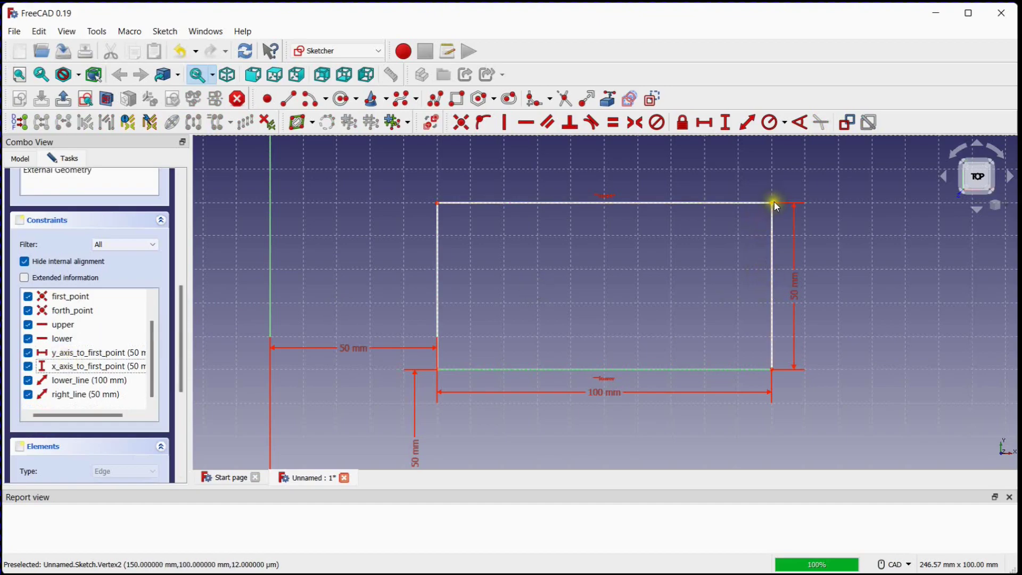
pyautogui.moveTo(775, 201); pyautogui.dragTo(783, 229)
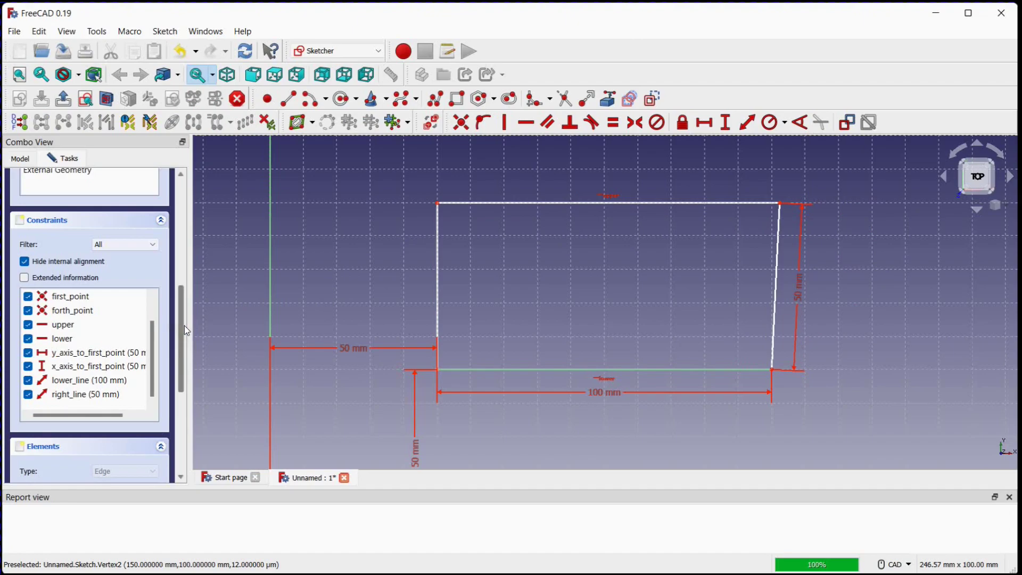
pyautogui.moveTo(184, 325); pyautogui.dragTo(179, 212)
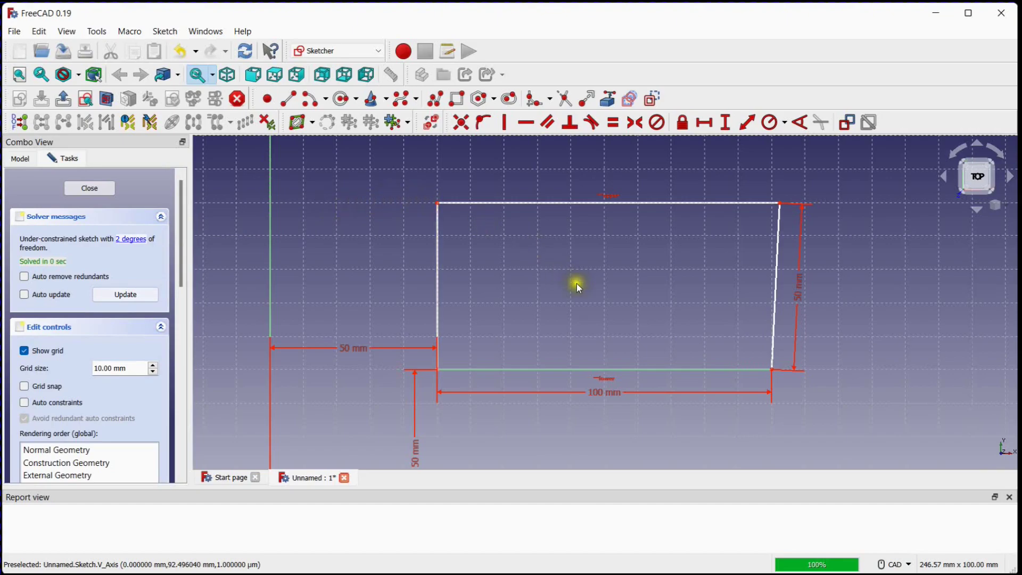
# Constrain the bottom and top edges to equal length and pull the upper-right corner outward to slant the shape into a parallelogram.
pyautogui.click(593, 369)
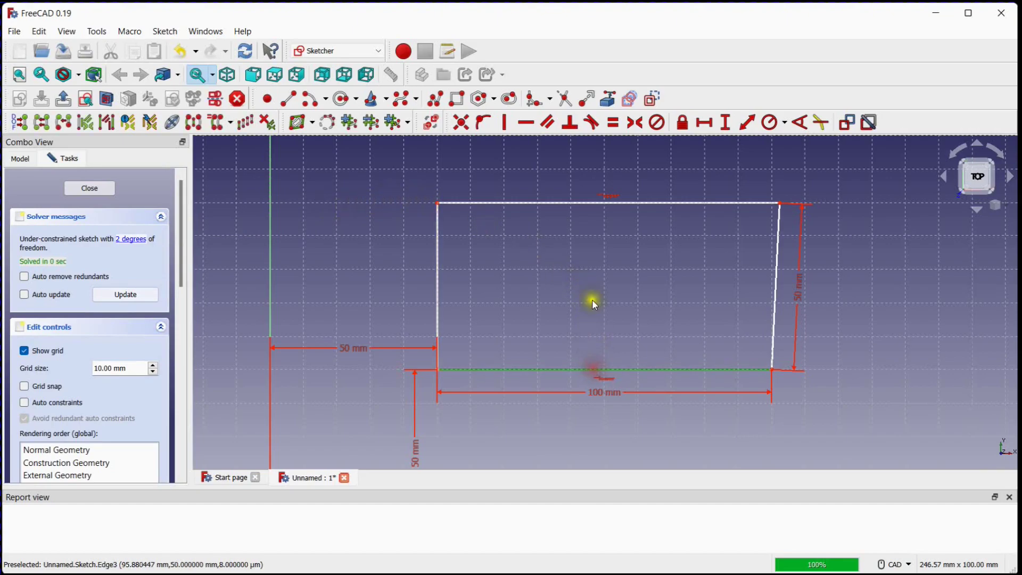
pyautogui.click(578, 203)
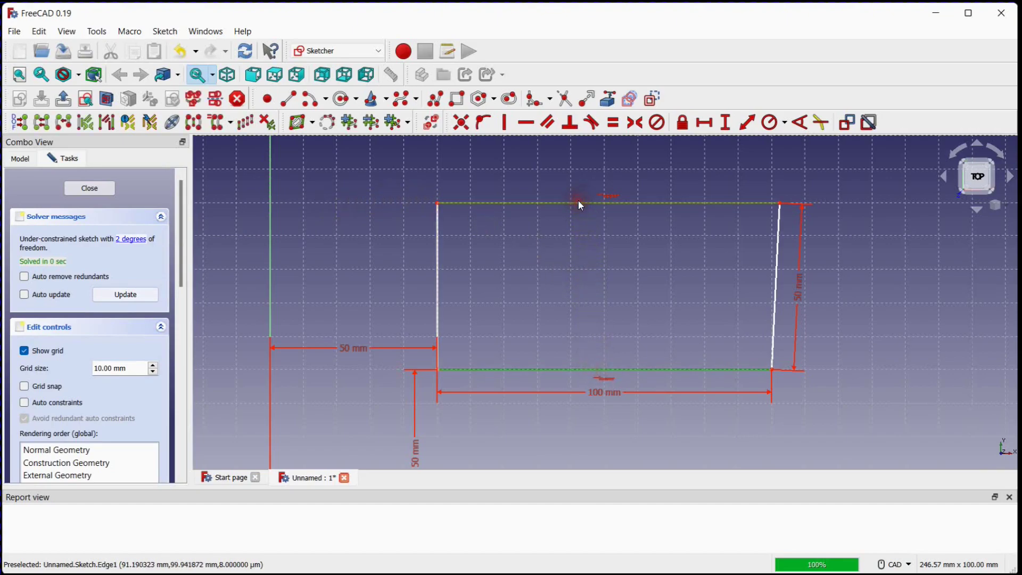
pyautogui.click(615, 124)
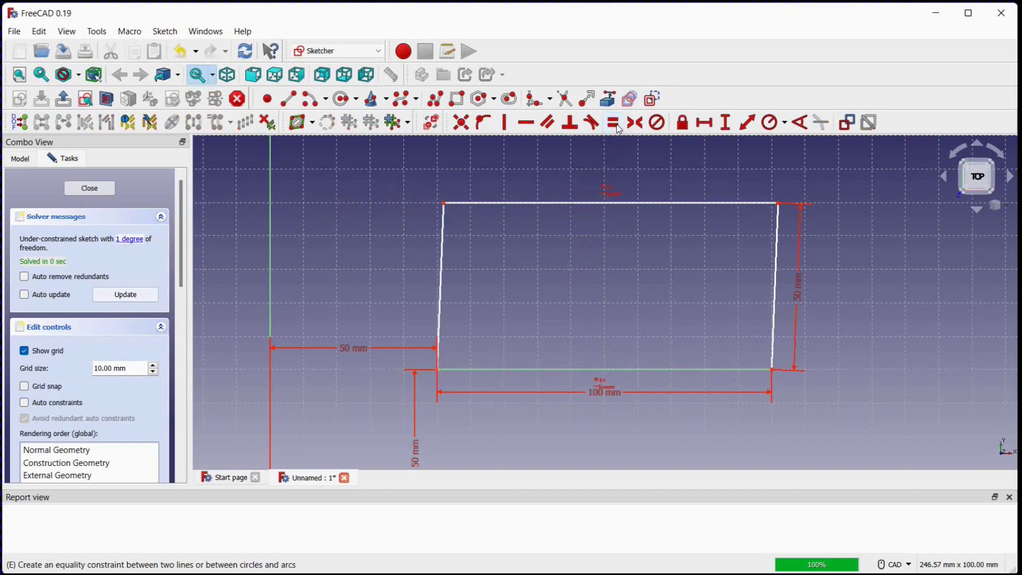
pyautogui.press('Delete')
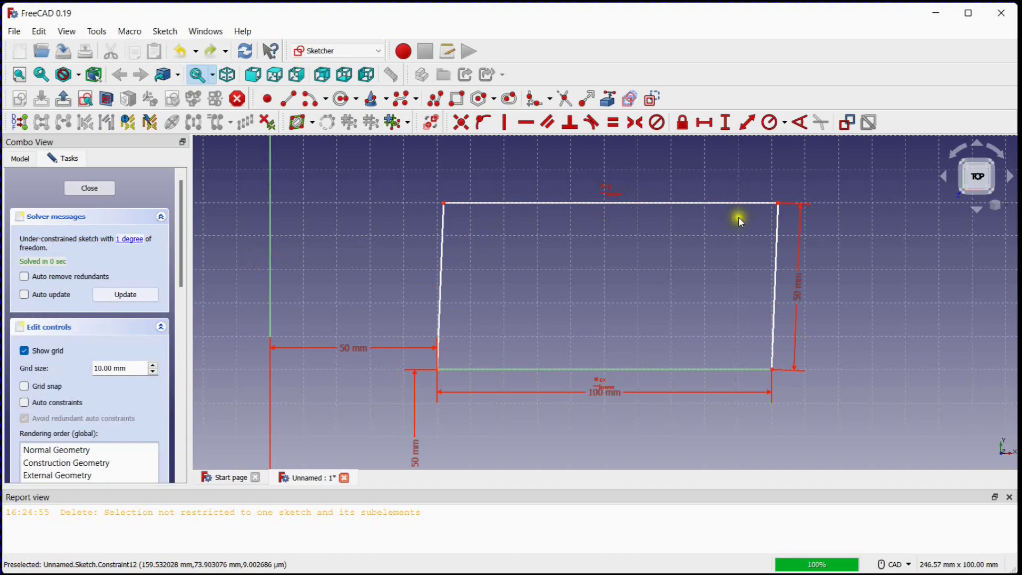
pyautogui.click(796, 211)
pyautogui.moveTo(785, 205); pyautogui.dragTo(819, 211)
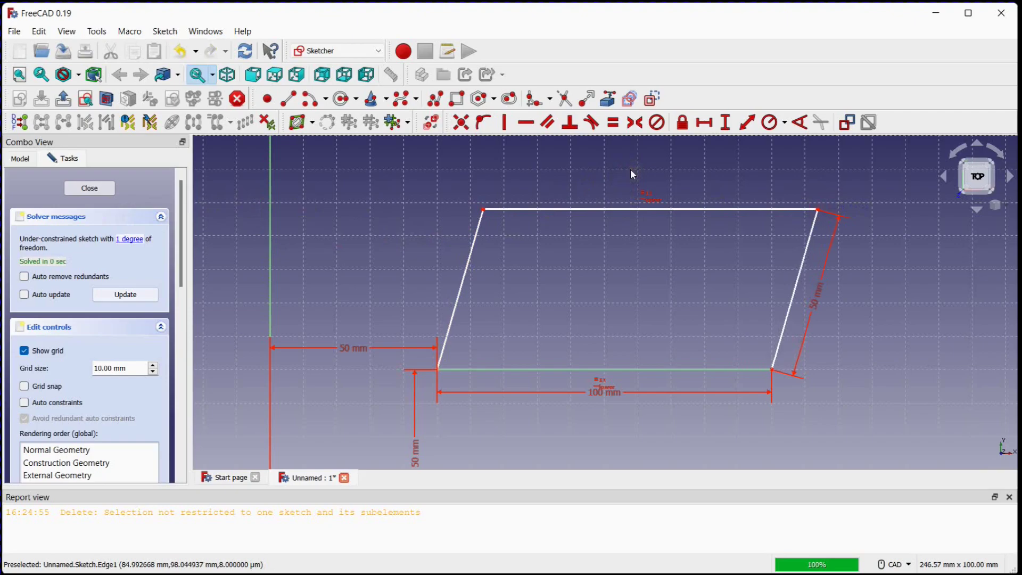
# Add a 75° angle constraint between the bottom edge and the left edge of the parallelogram.
pyautogui.click(800, 122)
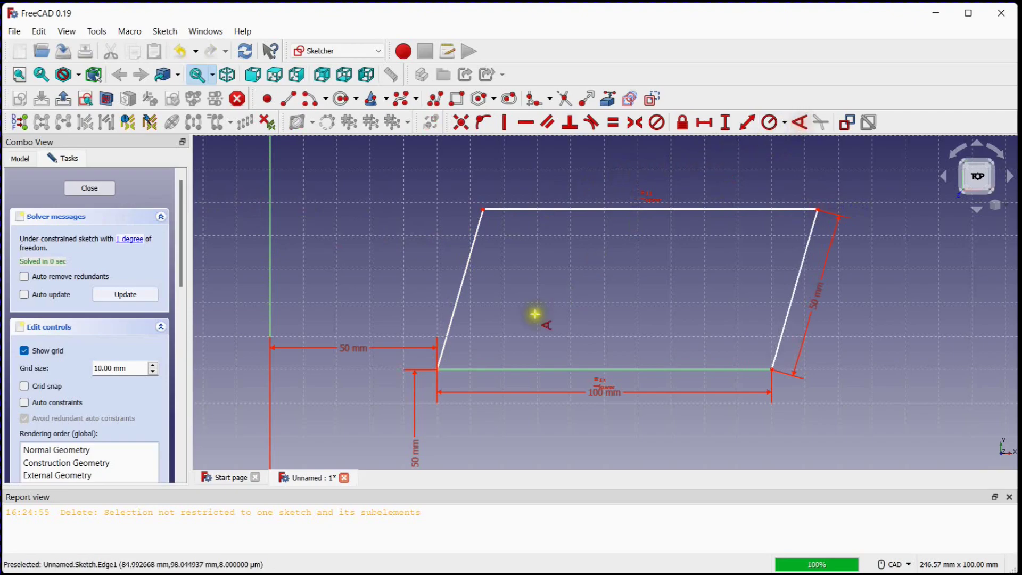
pyautogui.click(514, 368)
pyautogui.click(451, 317)
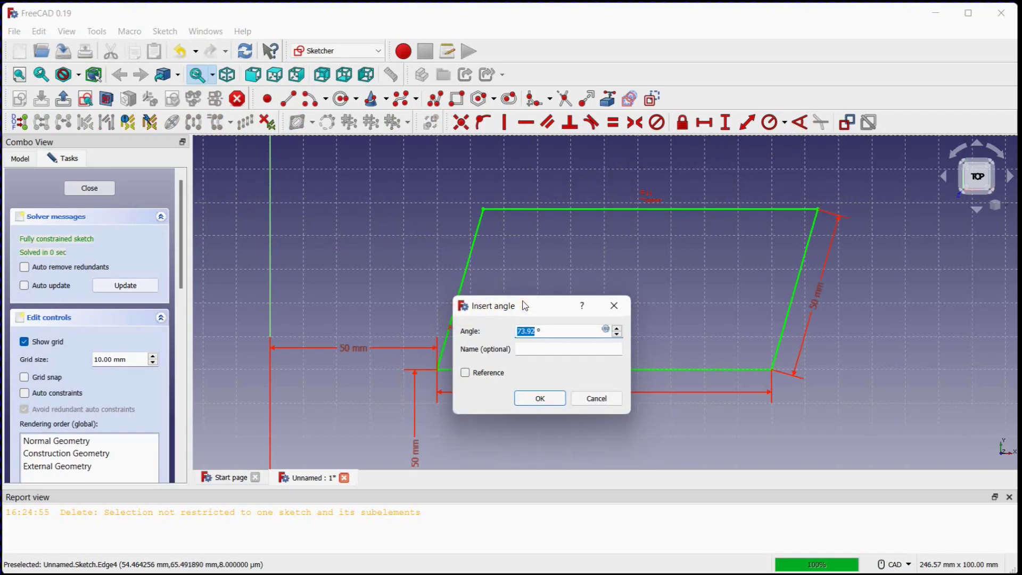
pyautogui.write('75')
pyautogui.press('Return')
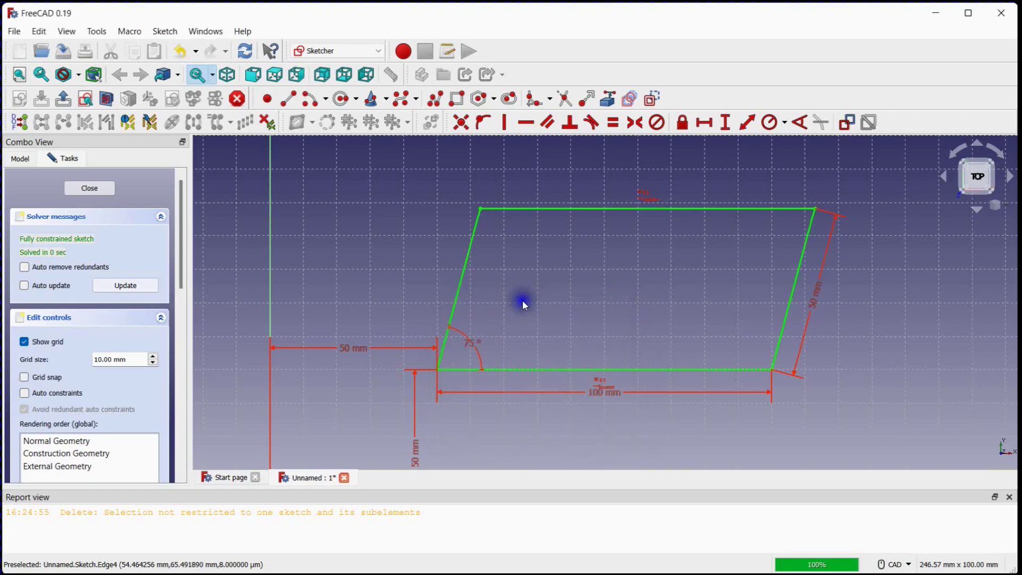
pyautogui.moveTo(182, 269); pyautogui.dragTo(192, 242)
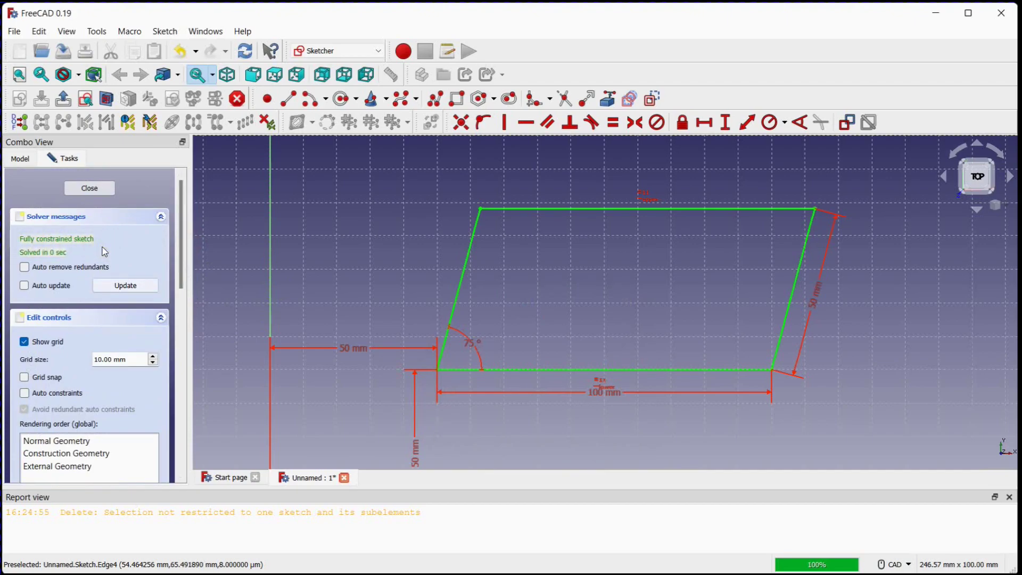
# Change the angle constraint between the bottom and left edges to 60°.
pyautogui.moveTo(183, 239); pyautogui.dragTo(189, 374)
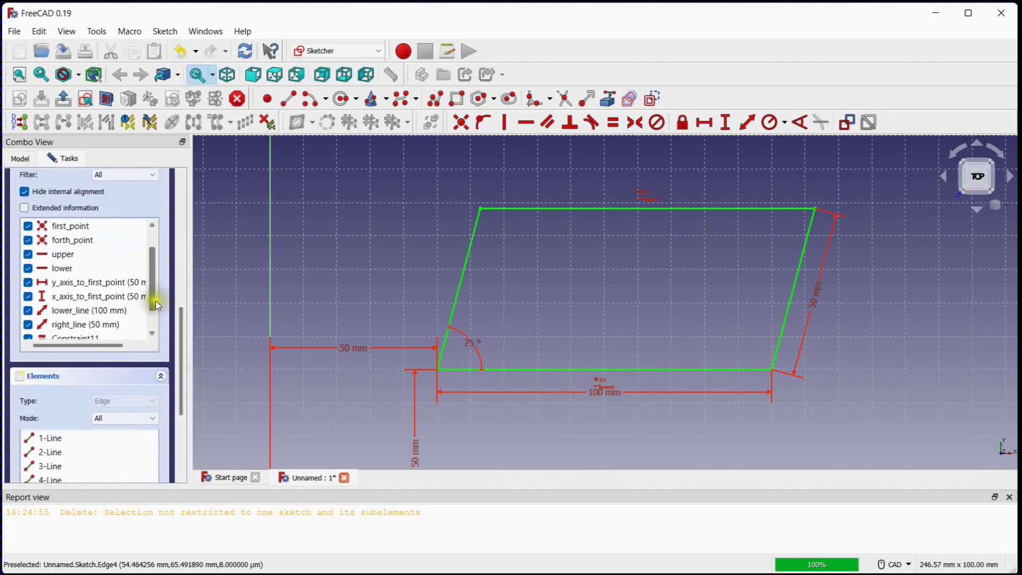
pyautogui.moveTo(154, 295); pyautogui.dragTo(153, 312)
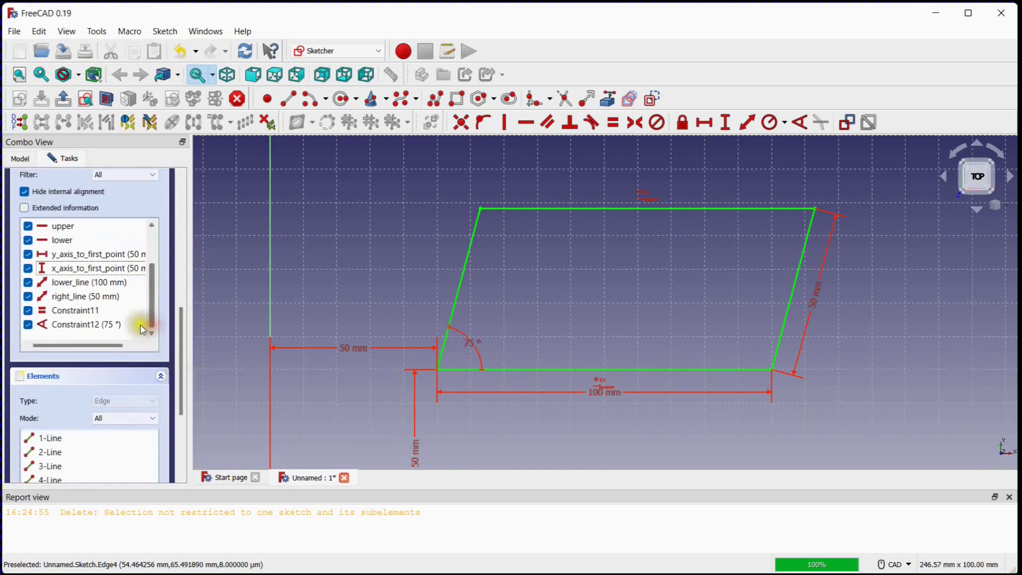
pyautogui.doubleClick(114, 325)
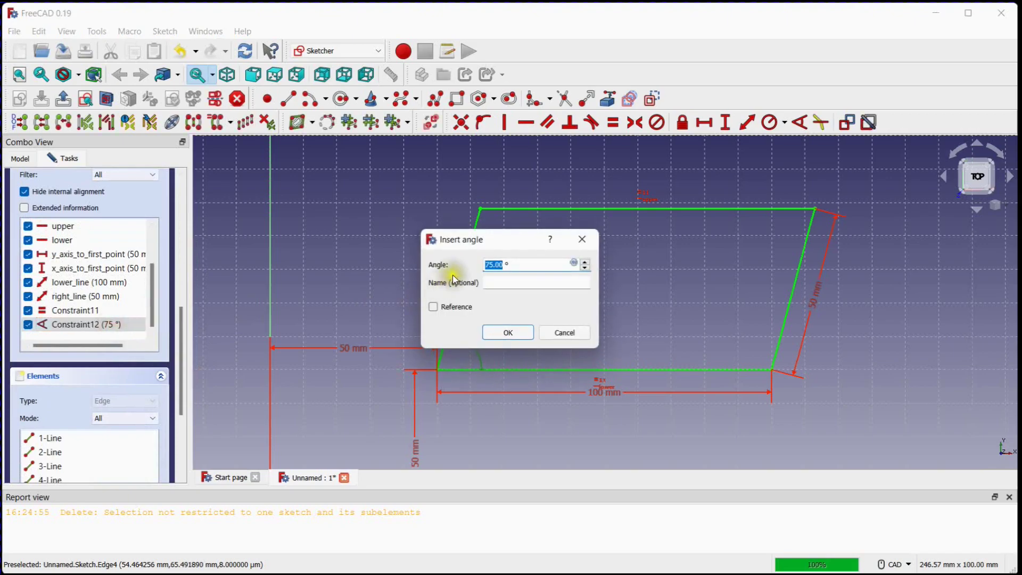
pyautogui.write('60')
pyautogui.press('Return')
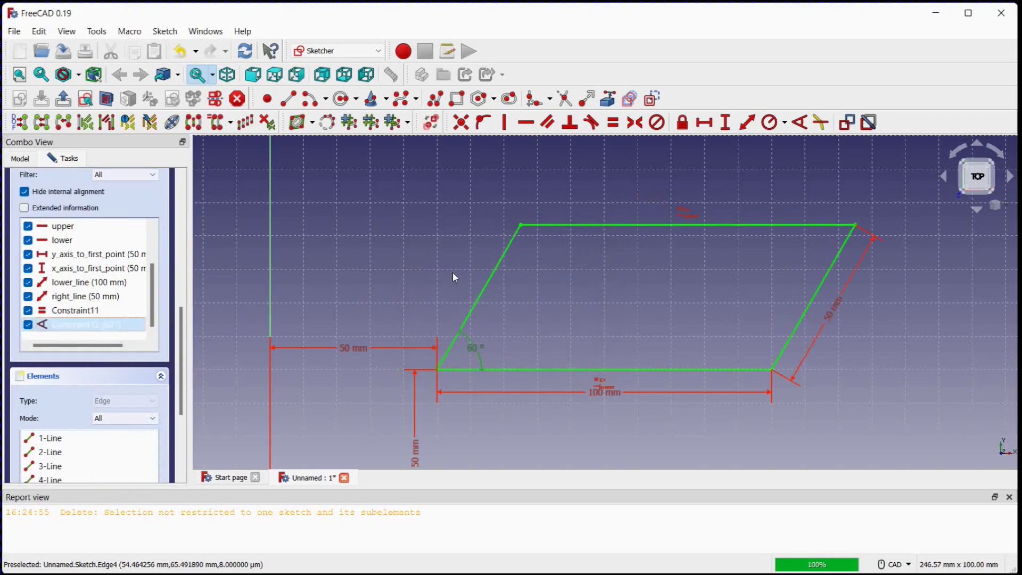
pyautogui.moveTo(453, 273); pyautogui.dragTo(423, 247, button='middle')
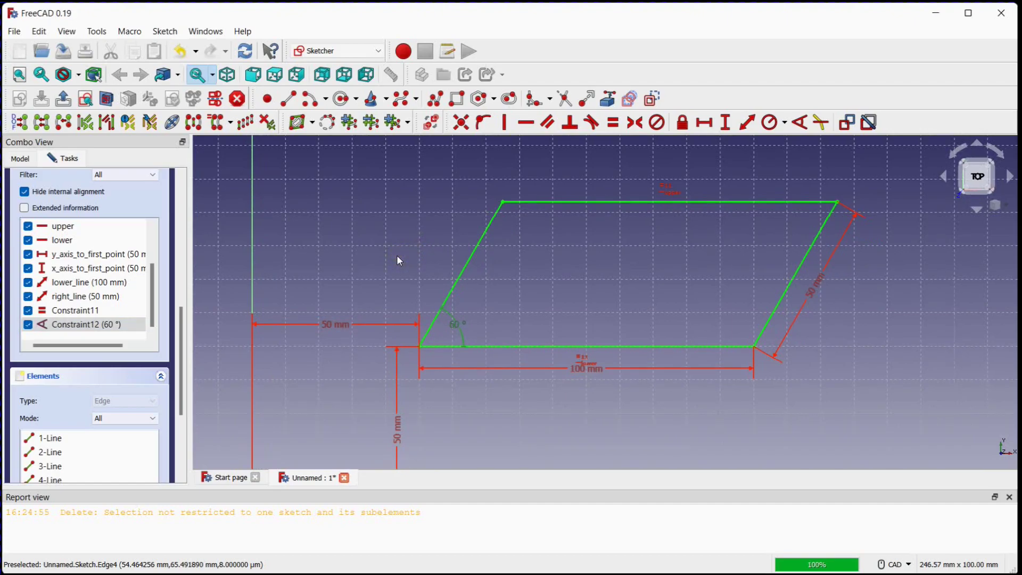
# Set the lower_line length constraint to 50 mm to turn the parallelogram into a rhombus.
pyautogui.doubleClick(112, 287)
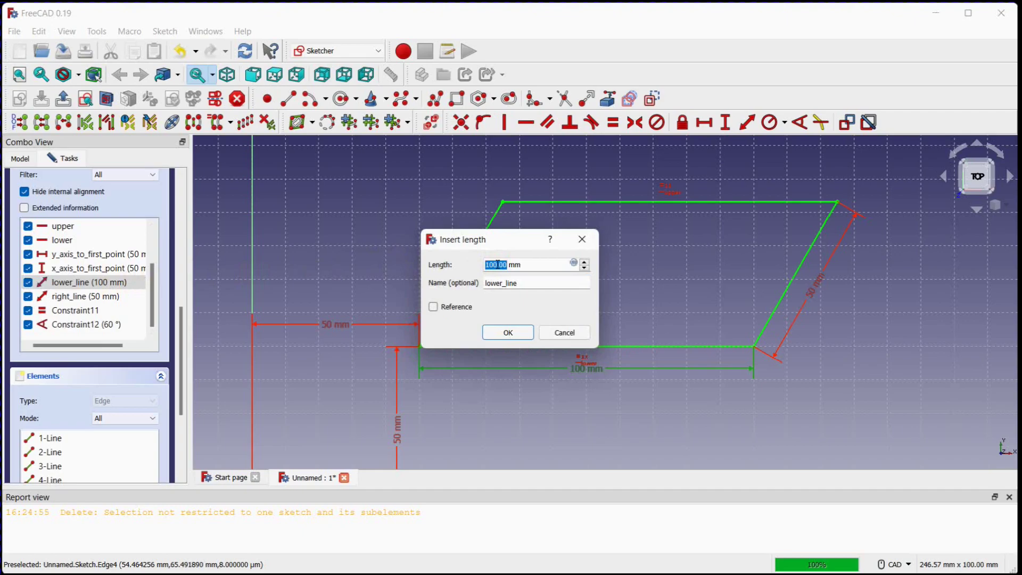
pyautogui.write('50')
pyautogui.press('Return')
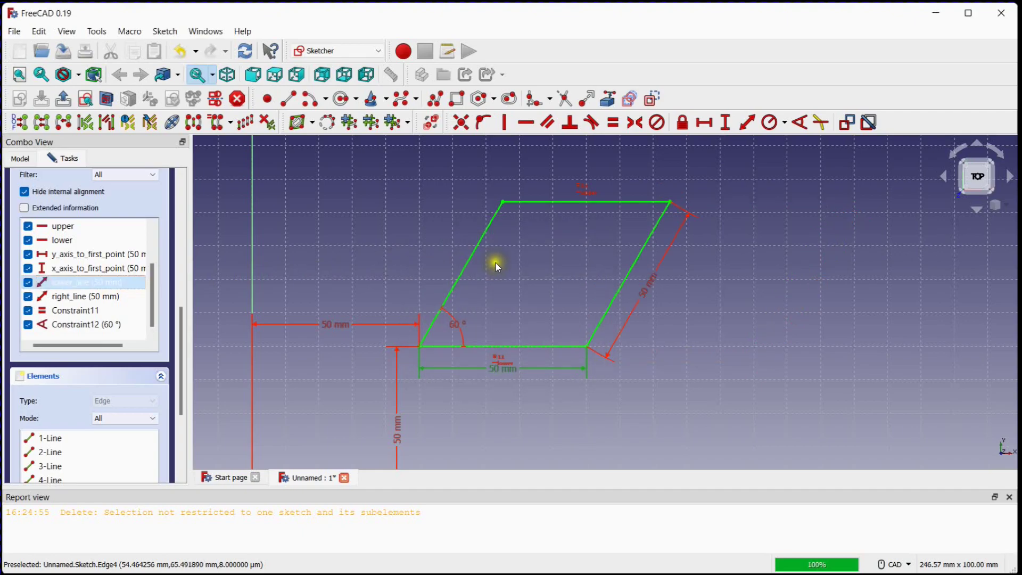
pyautogui.scroll(2, 495, 261)
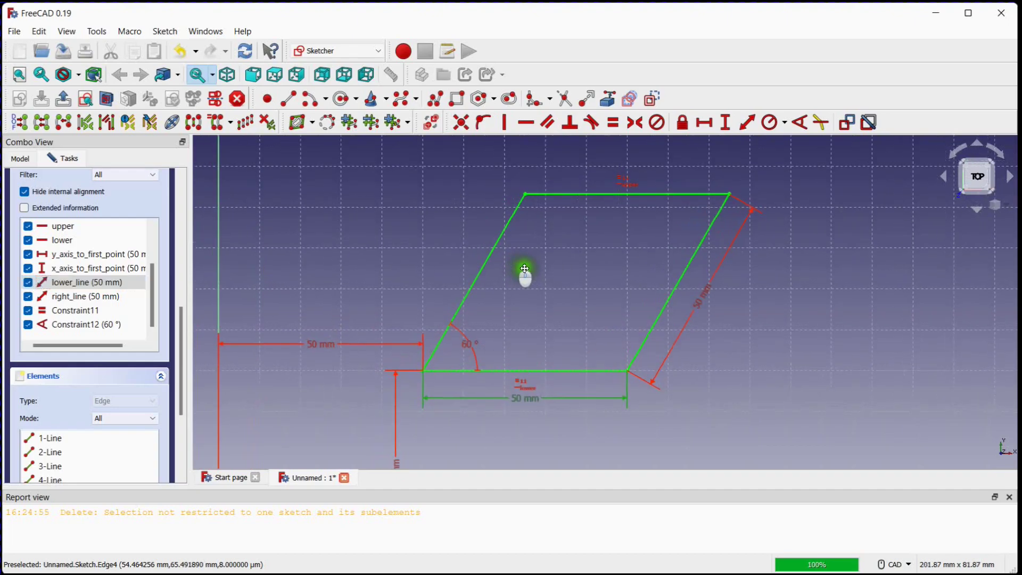
pyautogui.scroll(5, 183, 334)
# Restore the lower_line length constraint to 100 mm.
pyautogui.moveTo(183, 334); pyautogui.dragTo(183, 392)
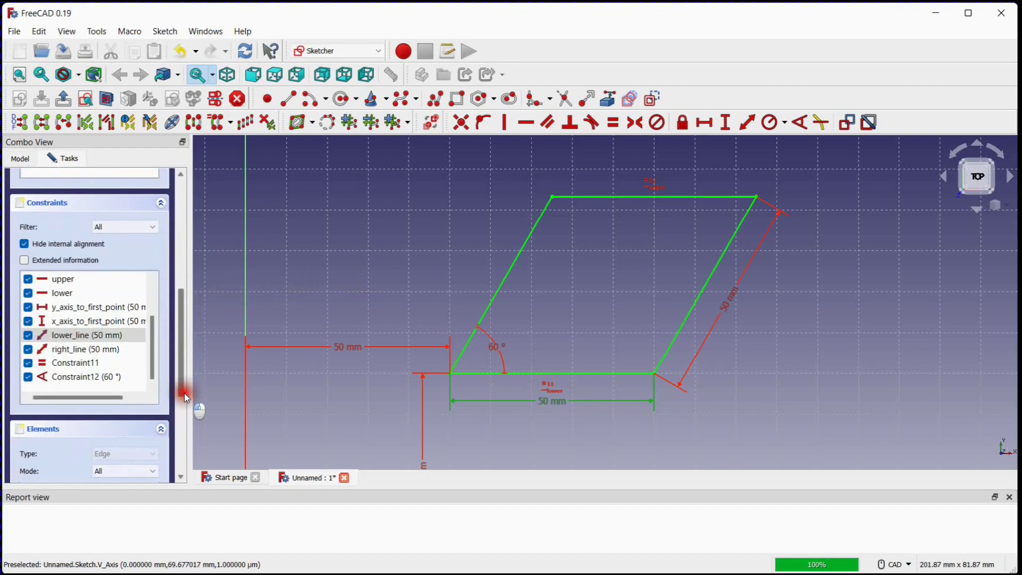
pyautogui.doubleClick(114, 335)
pyautogui.write('100')
pyautogui.press('Return')
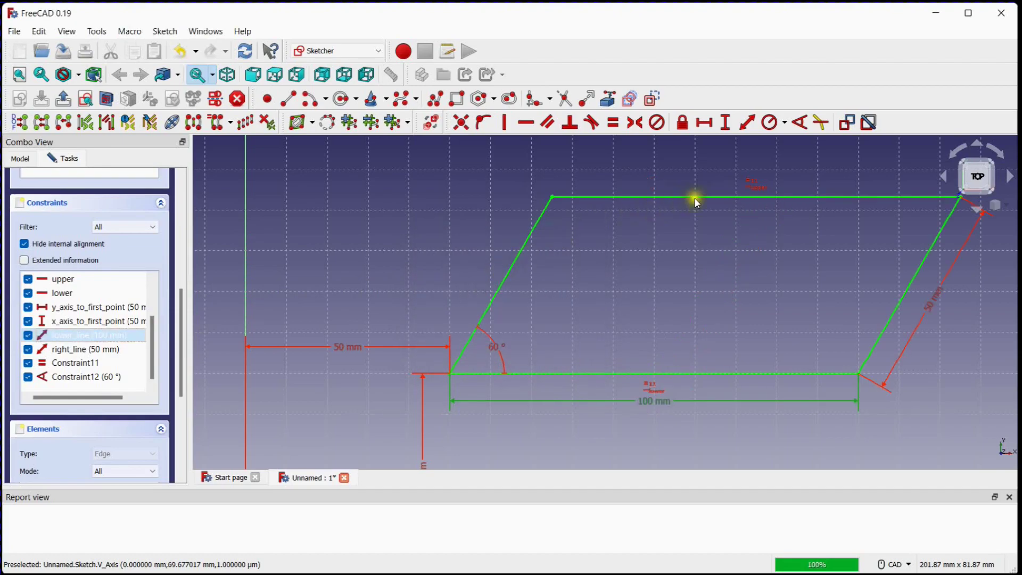
pyautogui.click(755, 178)
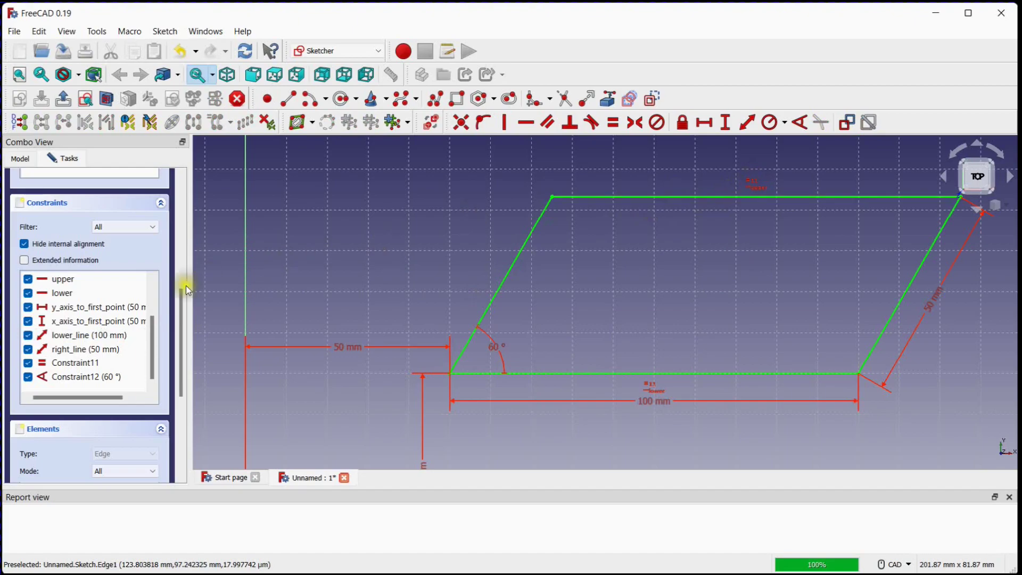
# Delete the equality constraint between the parallelogram's top and bottom edges.
pyautogui.click(153, 362)
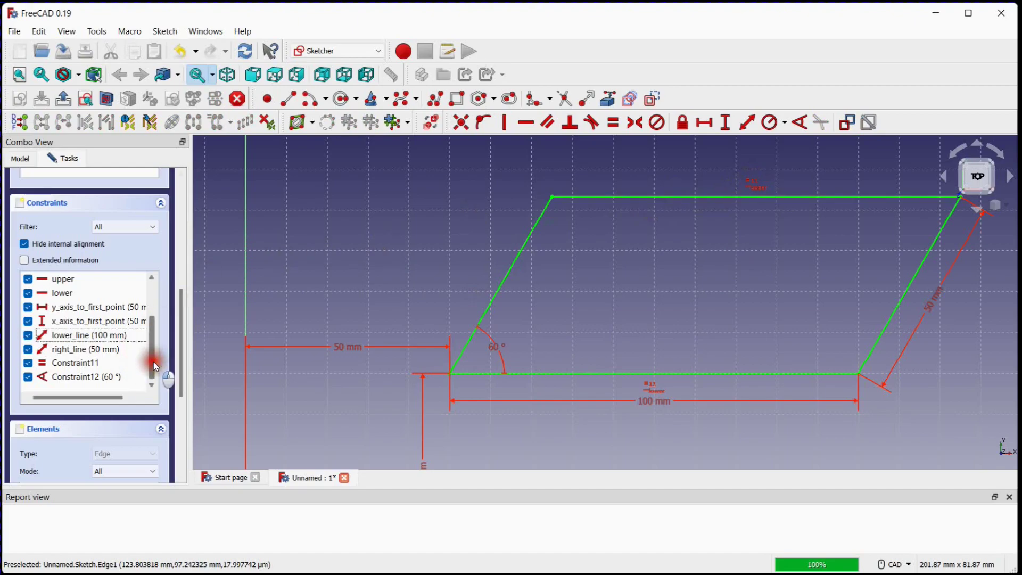
pyautogui.click(94, 364)
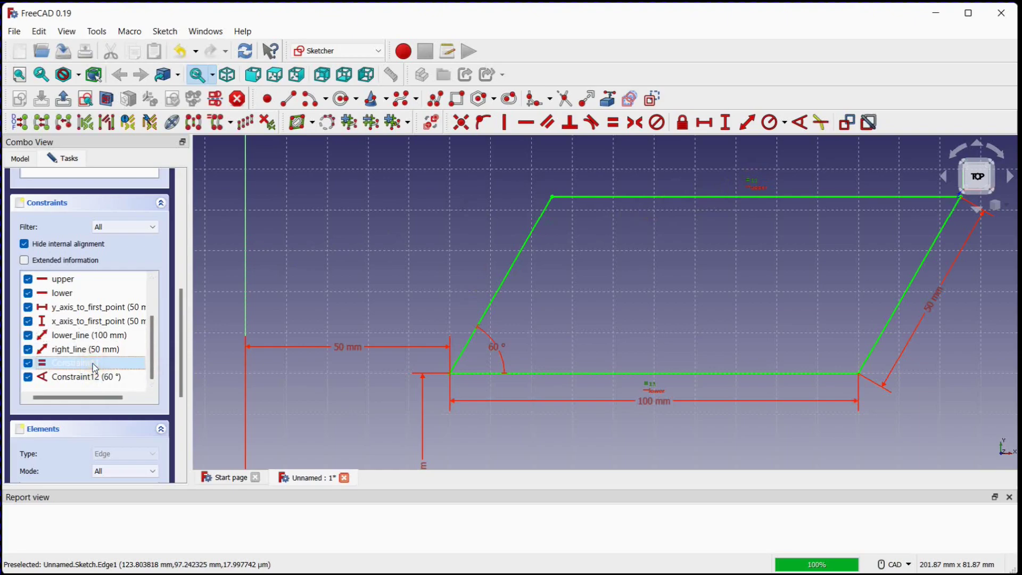
pyautogui.rightClick(93, 363)
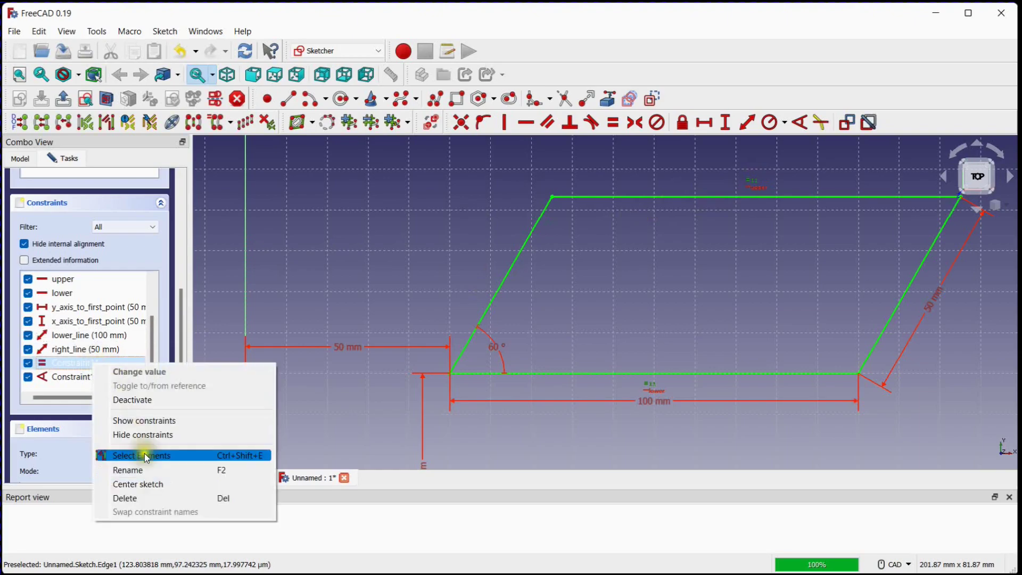
pyautogui.click(145, 496)
pyautogui.moveTo(757, 250); pyautogui.dragTo(685, 258, button='middle')
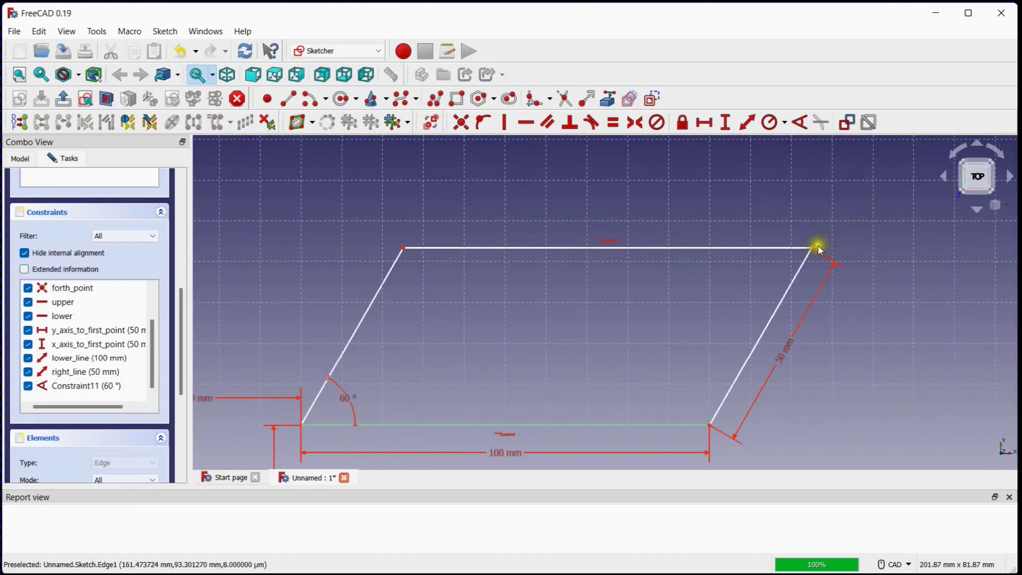
# Move the parallelogram's upper-right corner inward and then slightly down to reshape the sketch into a trapezoid.
pyautogui.moveTo(817, 249)
pyautogui.mouseDown()
pyautogui.moveTo(666, 260)
pyautogui.moveTo(619, 300)
pyautogui.moveTo(753, 318)
pyautogui.moveTo(641, 308)
pyautogui.moveTo(635, 323)
pyautogui.moveTo(644, 316)
pyautogui.mouseUp()
pyautogui.moveTo(177, 384); pyautogui.dragTo(176, 244)
pyautogui.moveTo(312, 253); pyautogui.dragTo(386, 213, button='middle')
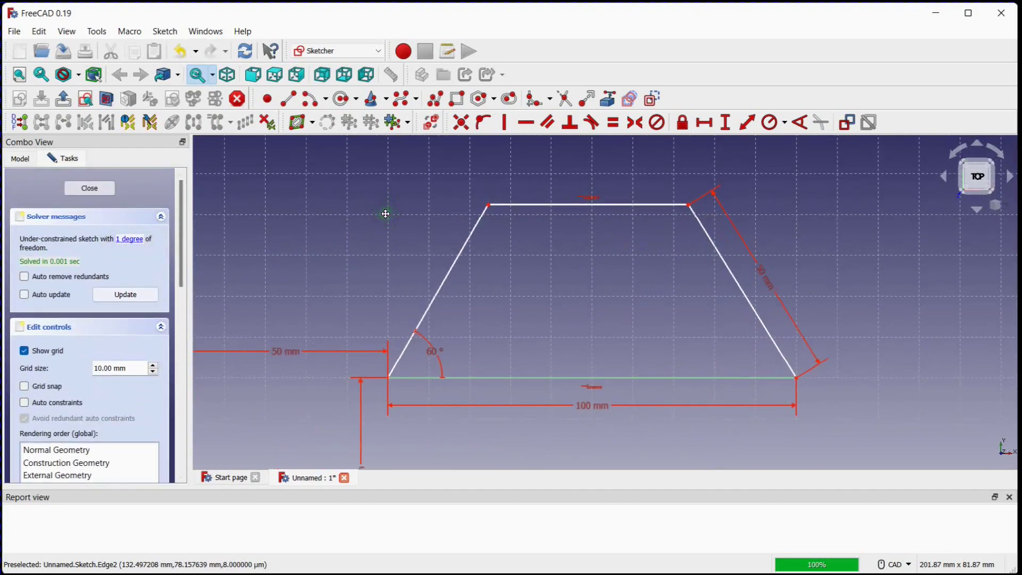
pyautogui.click(662, 232)
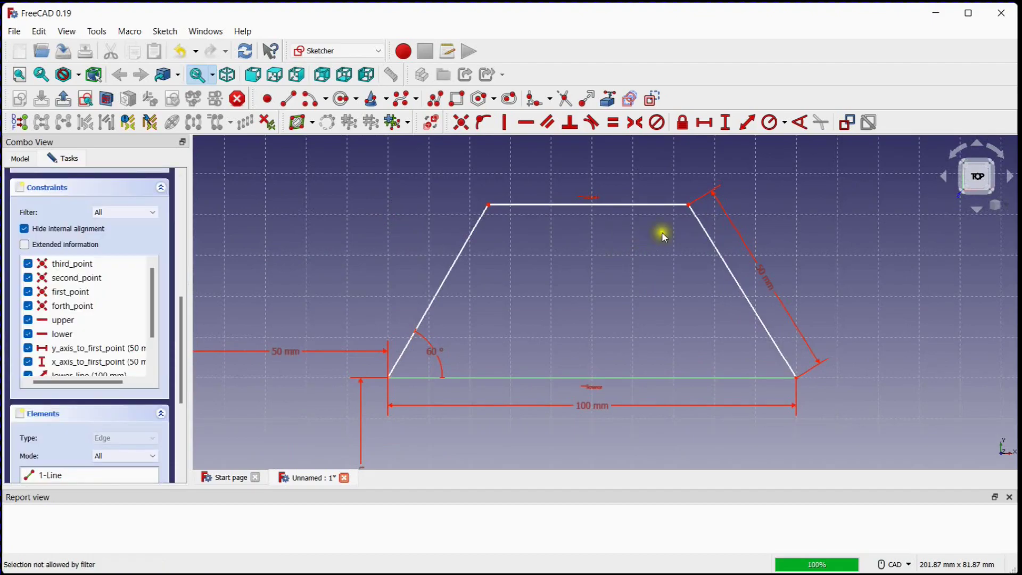
pyautogui.moveTo(688, 207)
pyautogui.mouseDown()
pyautogui.moveTo(616, 273)
pyautogui.moveTo(736, 228)
pyautogui.moveTo(678, 249)
pyautogui.moveTo(664, 266)
pyautogui.moveTo(710, 234)
pyautogui.moveTo(674, 257)
pyautogui.moveTo(690, 254)
pyautogui.mouseUp()
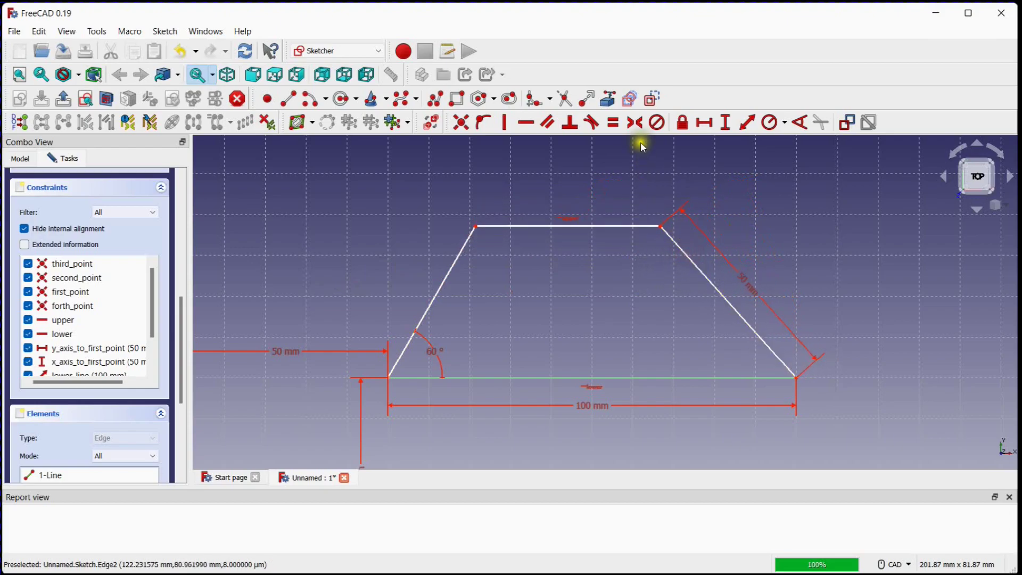
# Add a 60° angle constraint between the trapezoid's right and bottom edges and check the sketch's solver status.
pyautogui.click(807, 127)
pyautogui.click(756, 333)
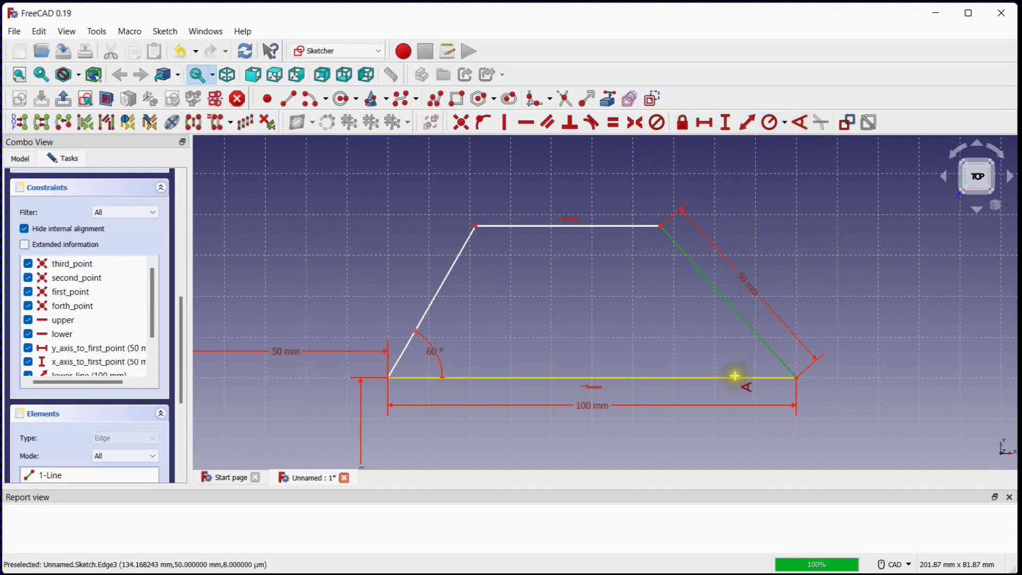
pyautogui.click(735, 375)
pyautogui.write('60')
pyautogui.press('Return')
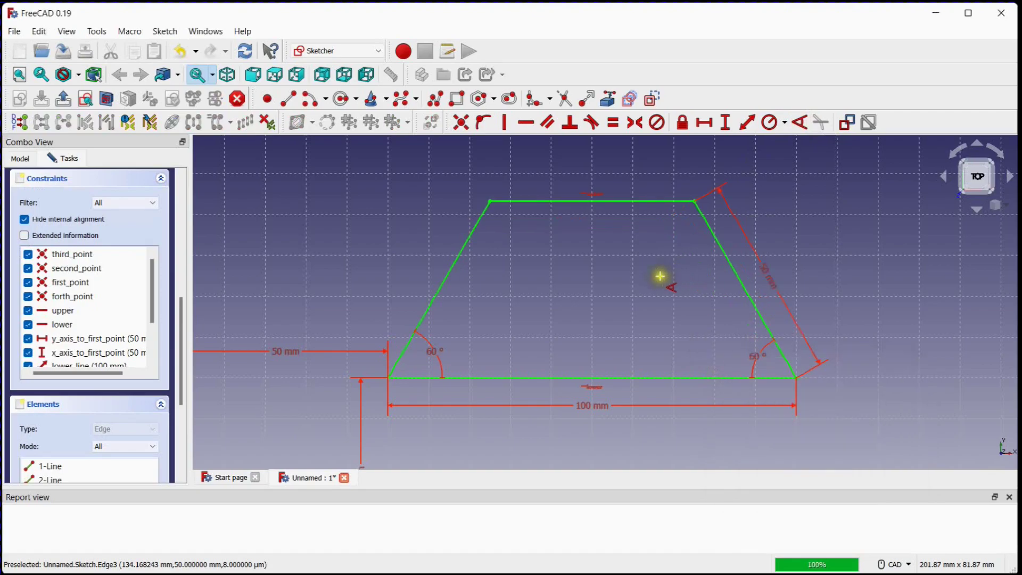
pyautogui.moveTo(659, 276); pyautogui.dragTo(691, 273, button='middle')
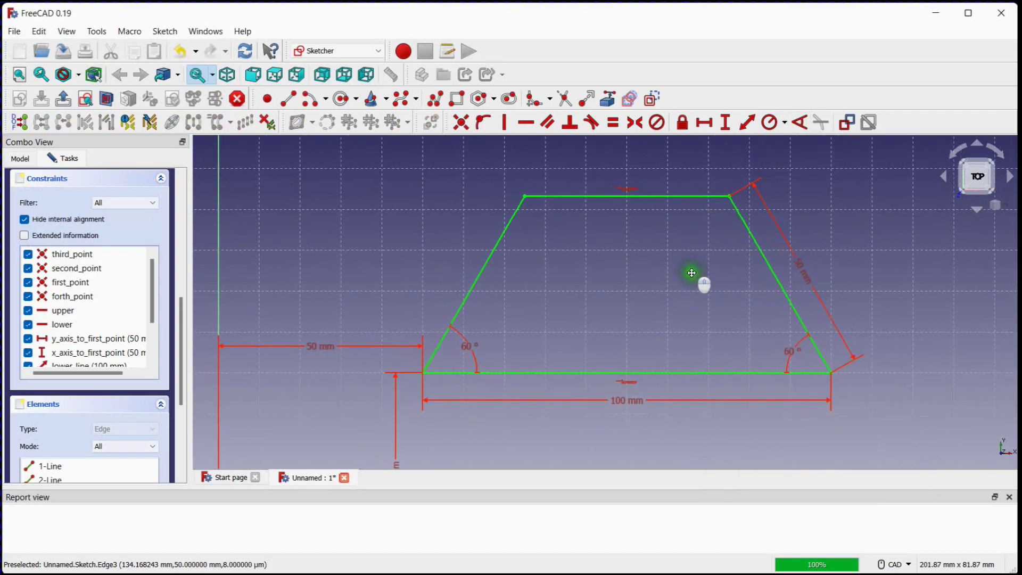
pyautogui.moveTo(184, 340); pyautogui.dragTo(192, 211)
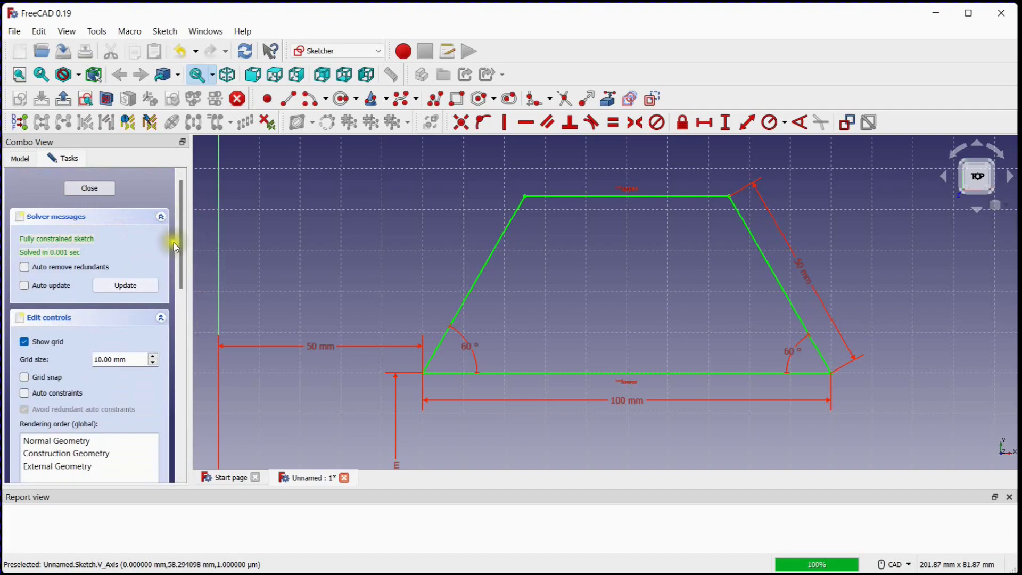
# Change the angle constraint between the trapezoid's right and bottom edges to 45°.
pyautogui.moveTo(183, 268); pyautogui.dragTo(154, 405)
pyautogui.doubleClick(107, 418)
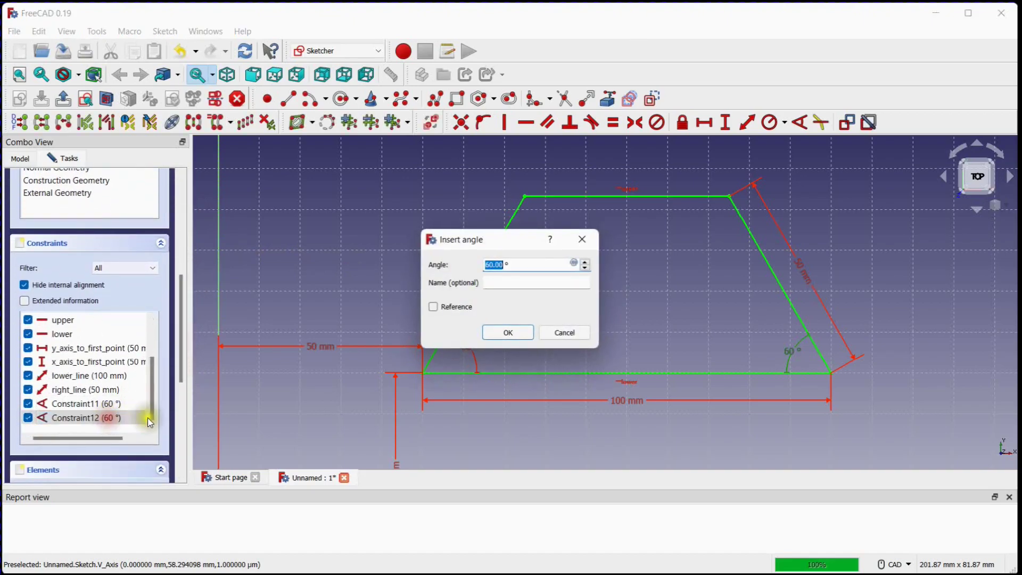
pyautogui.write('45')
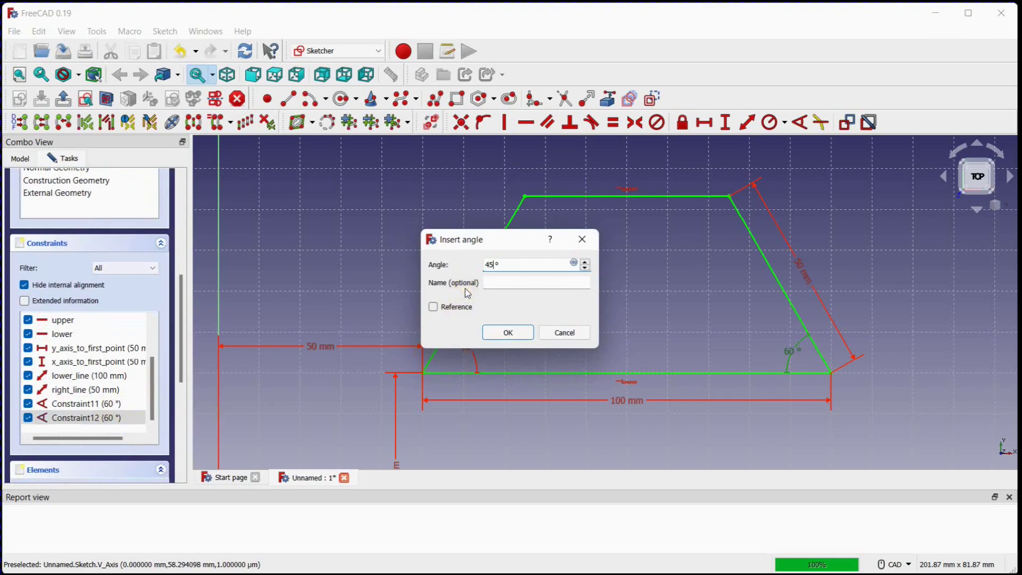
pyautogui.press('Return')
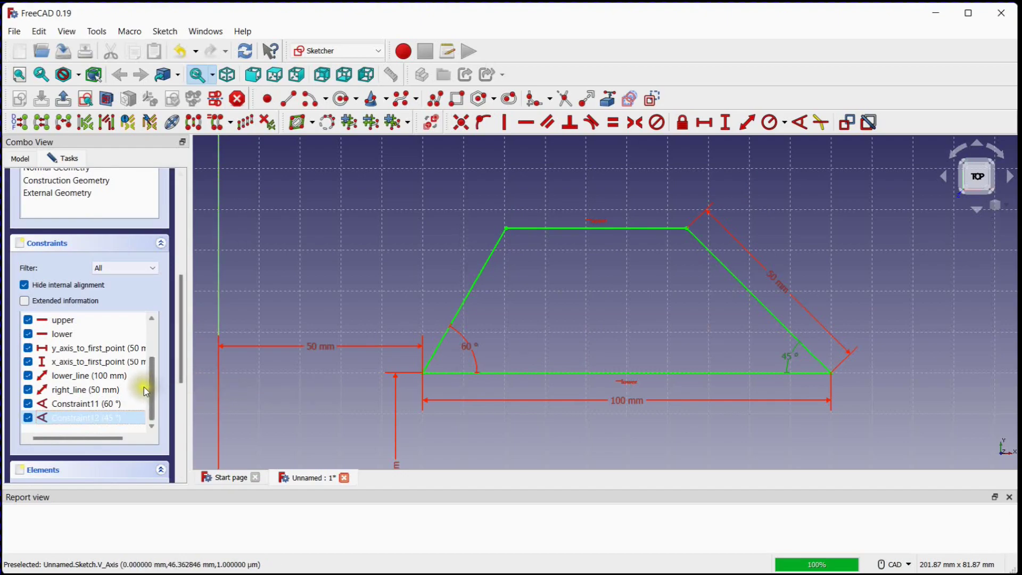
# Set the lower_line length constraint to 50 mm.
pyautogui.doubleClick(126, 376)
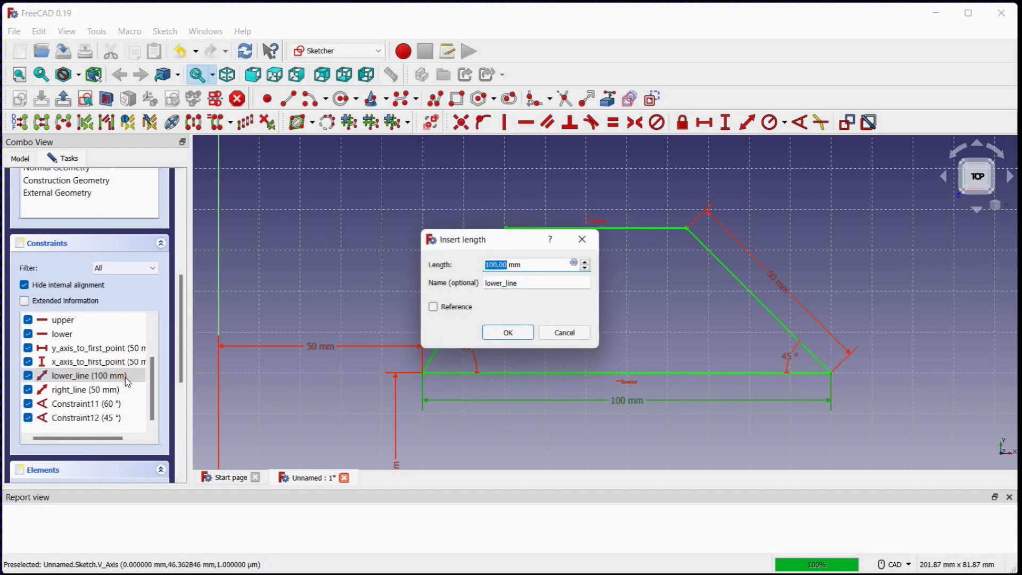
pyautogui.write('50')
pyautogui.press('Return')
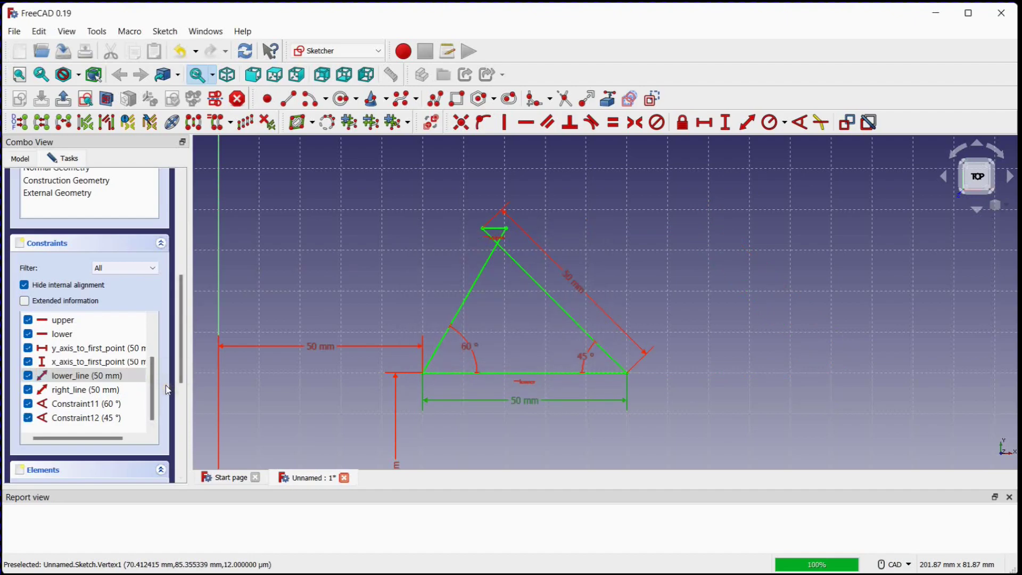
# Delete the lower_line length and 60° angle constraints, and move the top edge's free corner outward beyond the bottom edge's left end.
pyautogui.click(470, 345)
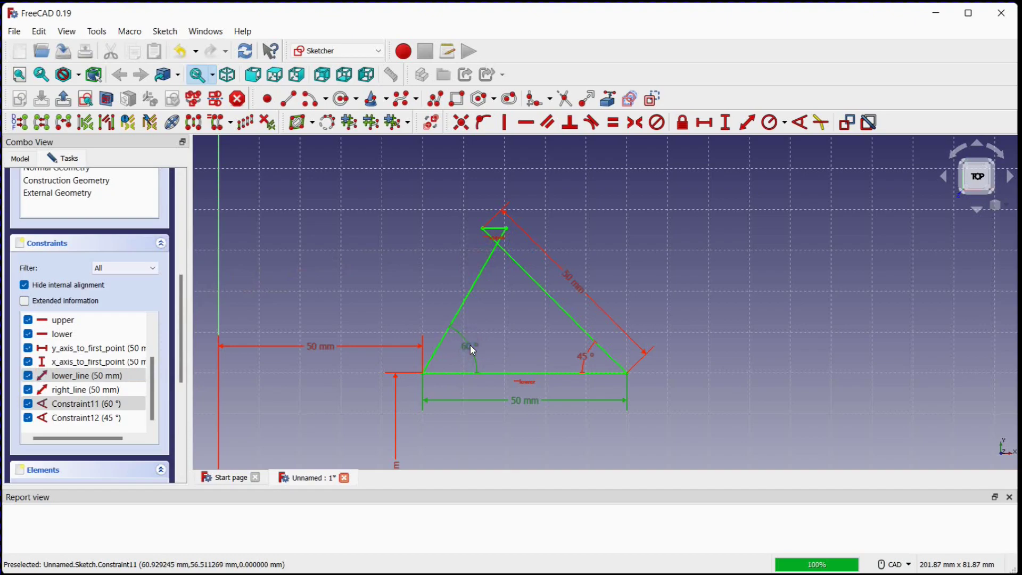
pyautogui.press('Delete')
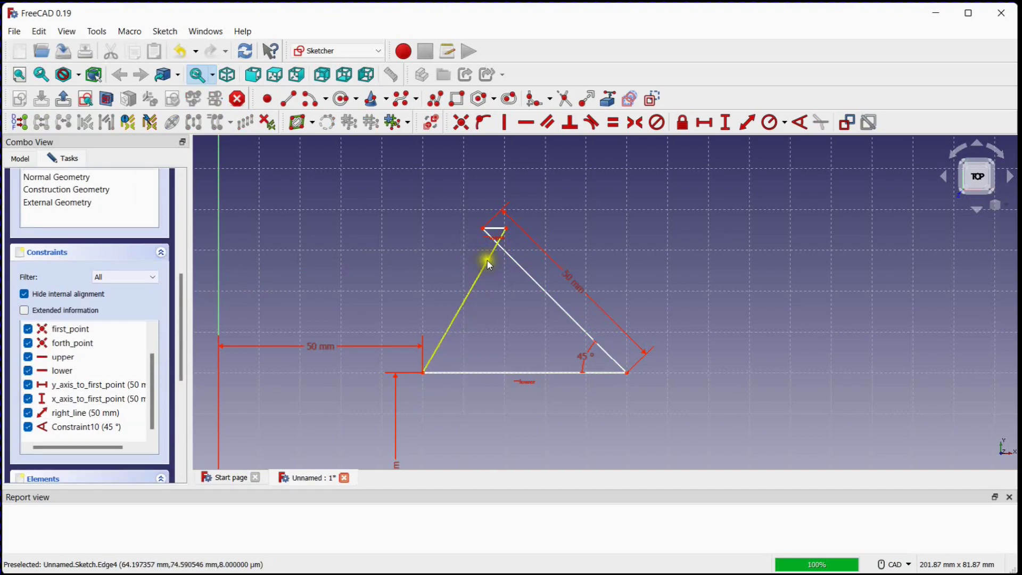
pyautogui.moveTo(509, 229); pyautogui.dragTo(409, 282)
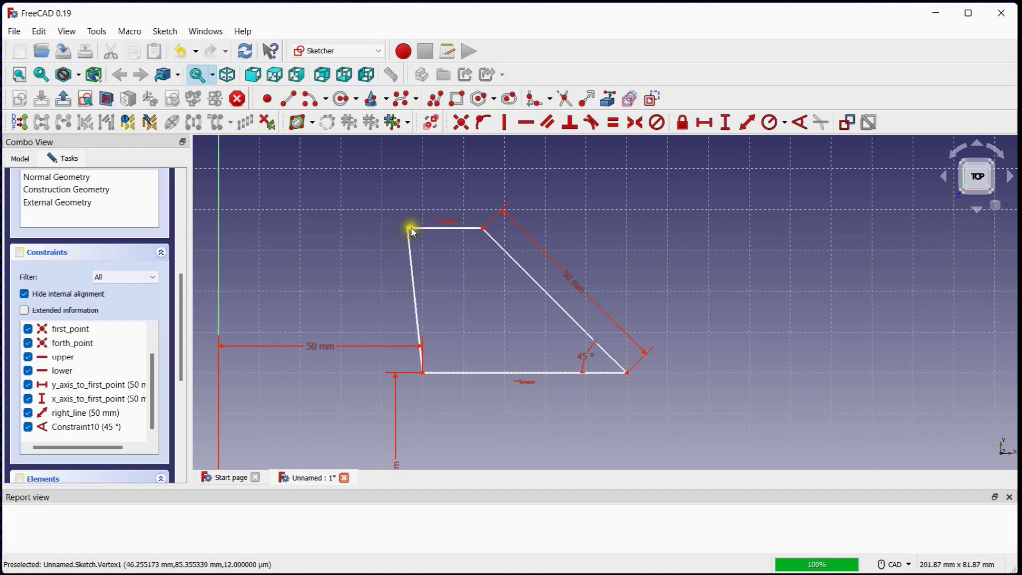
pyautogui.moveTo(407, 231)
pyautogui.mouseDown()
pyautogui.moveTo(348, 257)
pyautogui.moveTo(323, 284)
pyautogui.mouseUp()
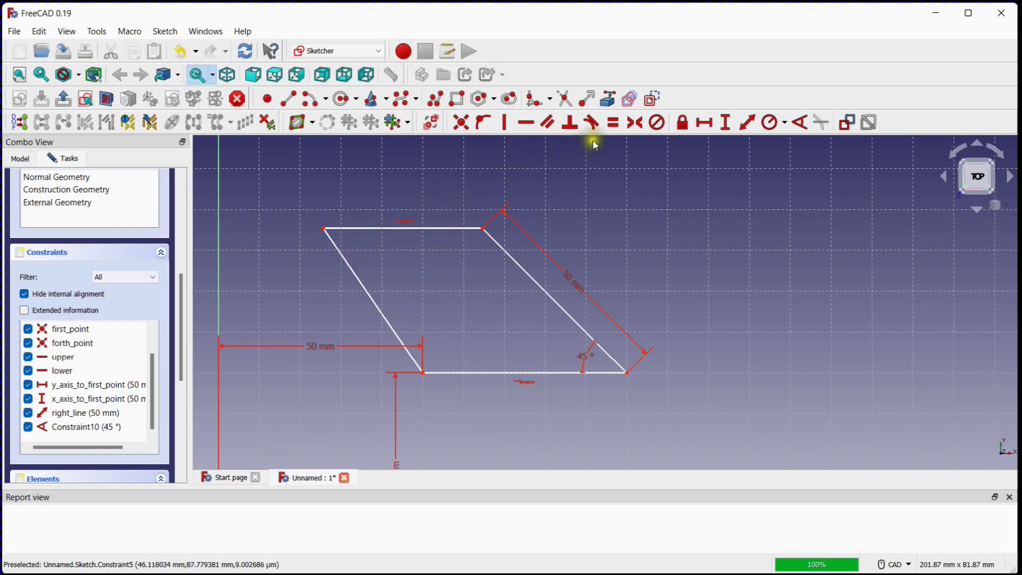
# Apply an equality constraint between the quadrilateral's top and left edges.
pyautogui.click(619, 124)
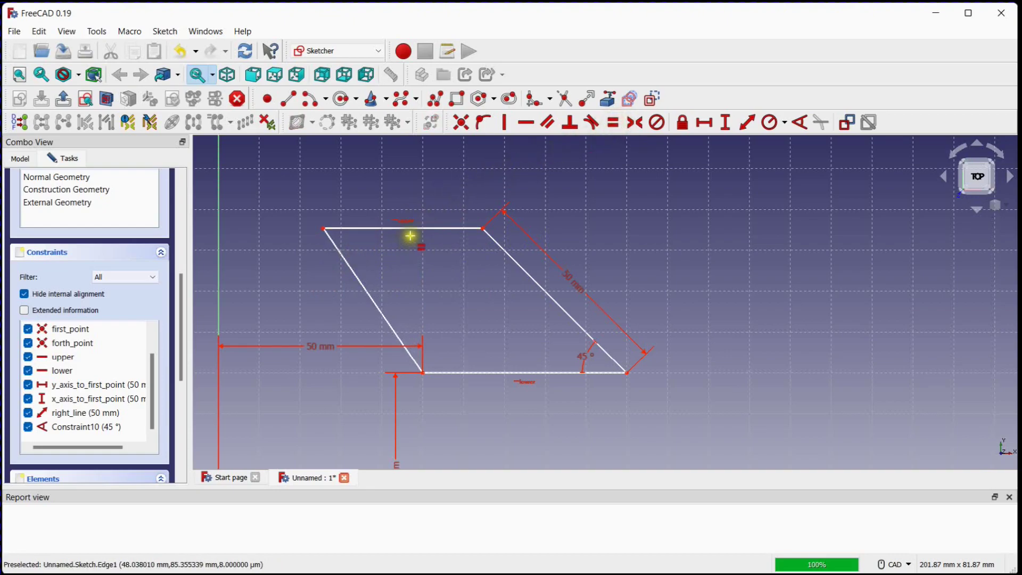
pyautogui.click(415, 228)
pyautogui.click(359, 279)
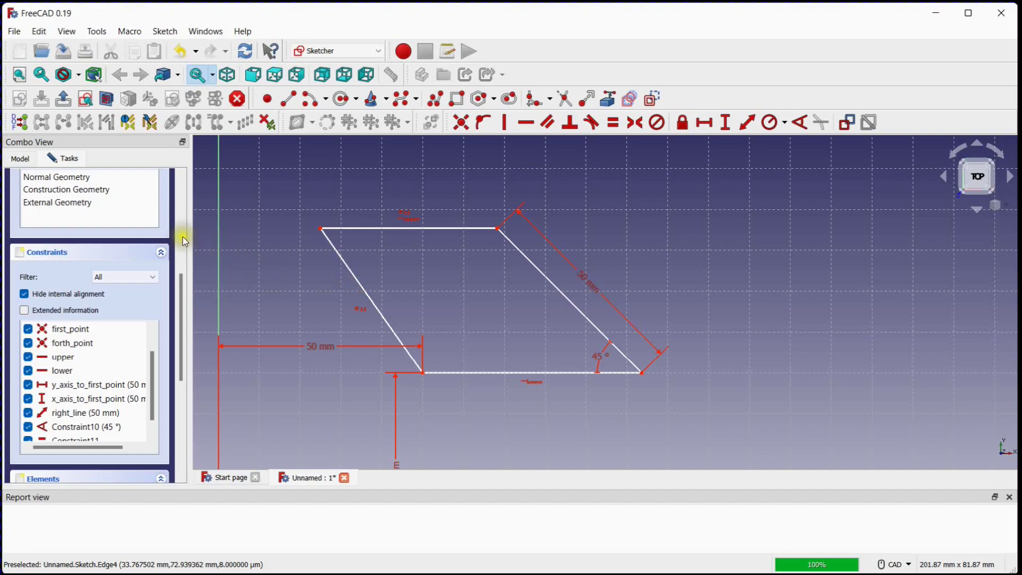
# Constrain the length of the quadrilateral's top edge to 40 mm and look through the constraint list.
pyautogui.moveTo(182, 285); pyautogui.dragTo(196, 264)
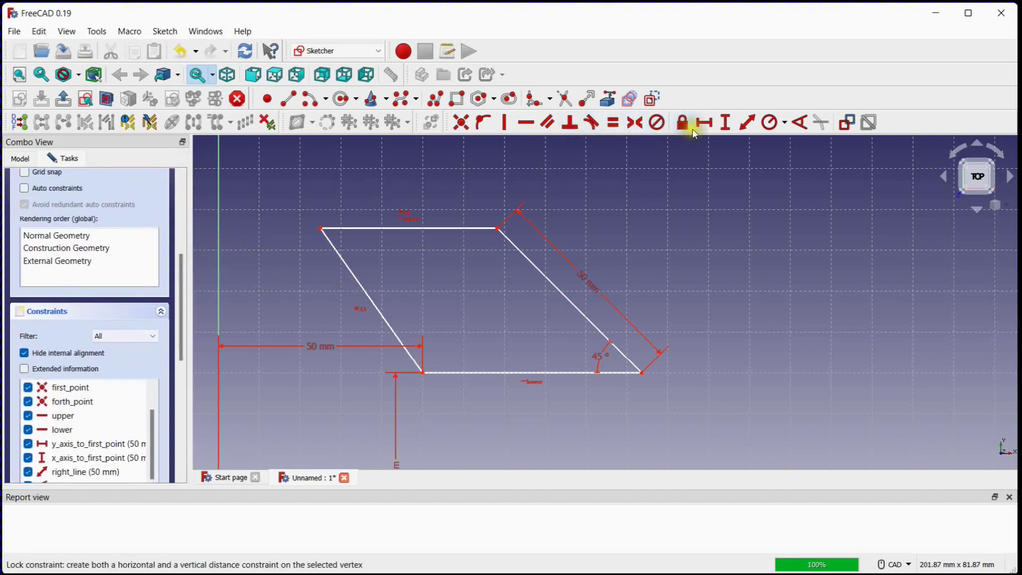
pyautogui.click(746, 123)
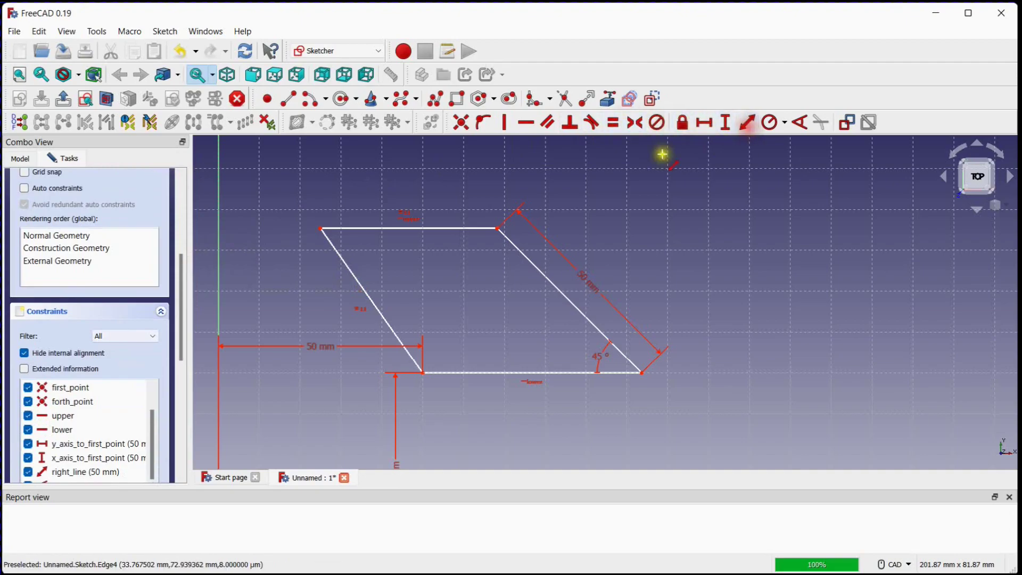
pyautogui.click(444, 227)
pyautogui.write('40')
pyautogui.press('Return')
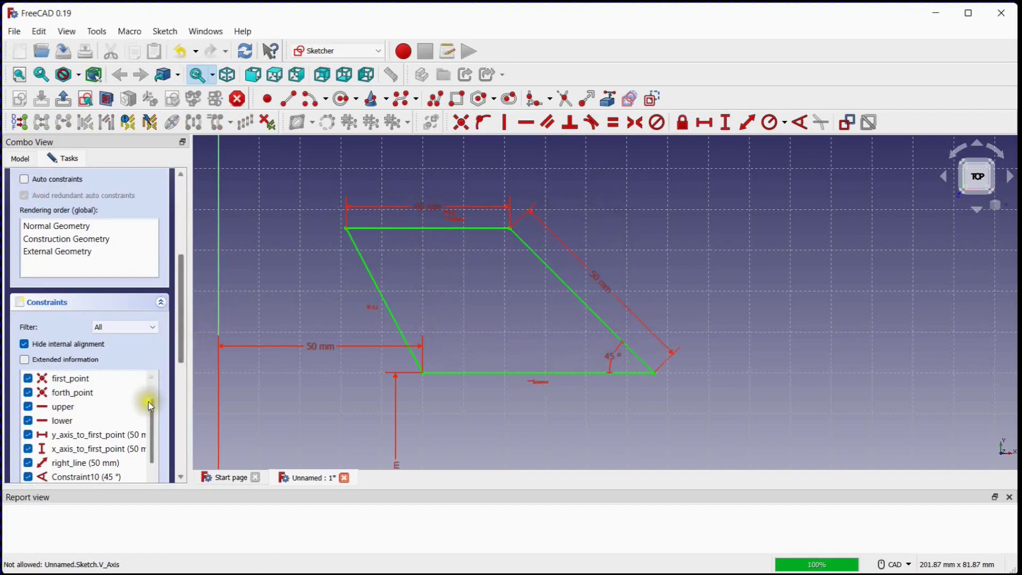
pyautogui.moveTo(153, 410); pyautogui.dragTo(154, 455)
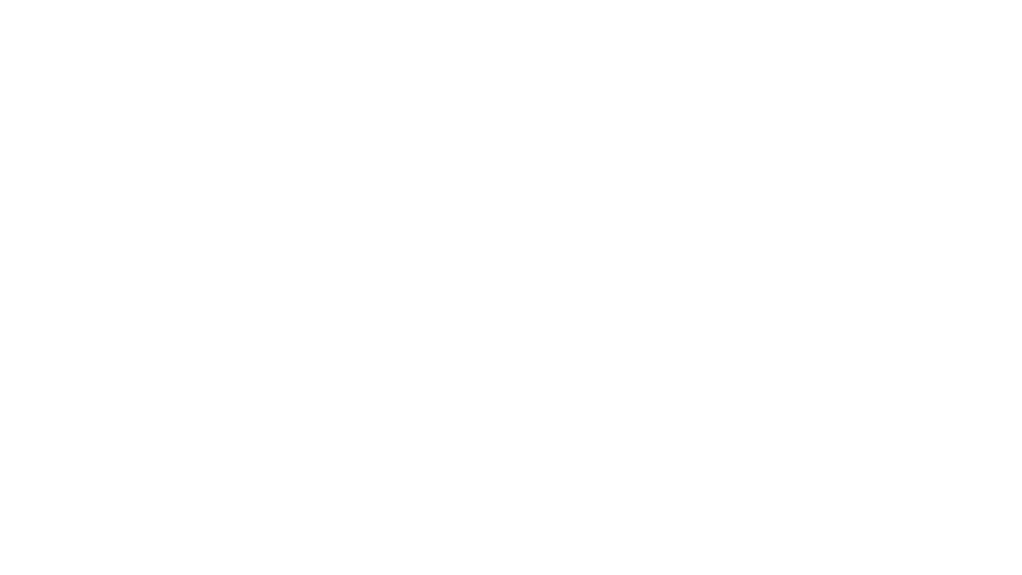